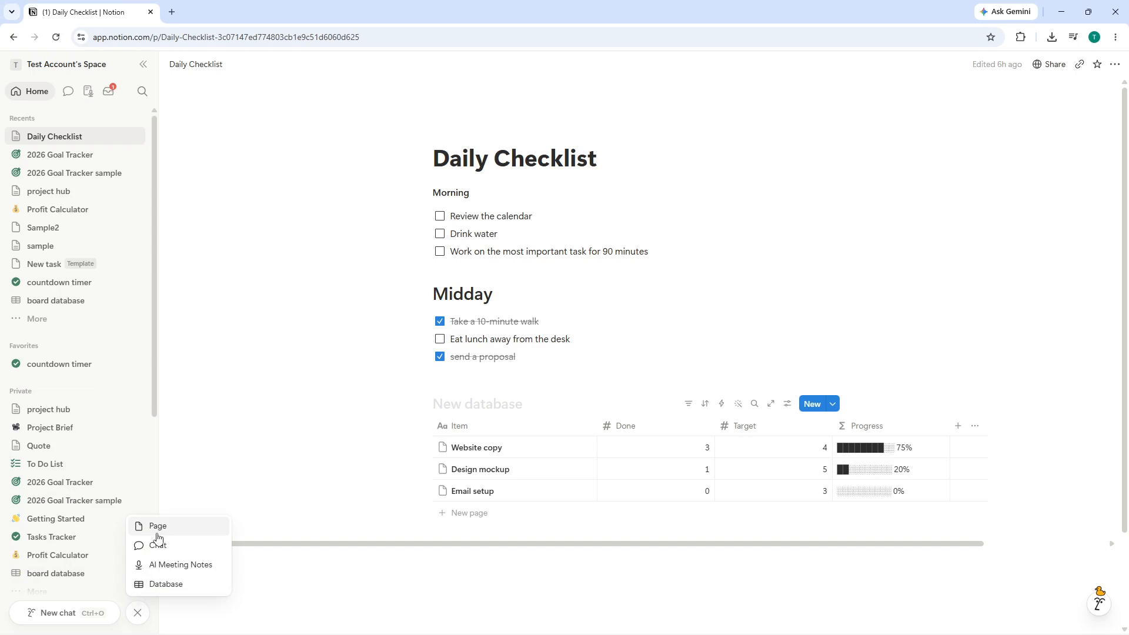
Create a new private page titled "Acme Portal"
left_click(157, 532)
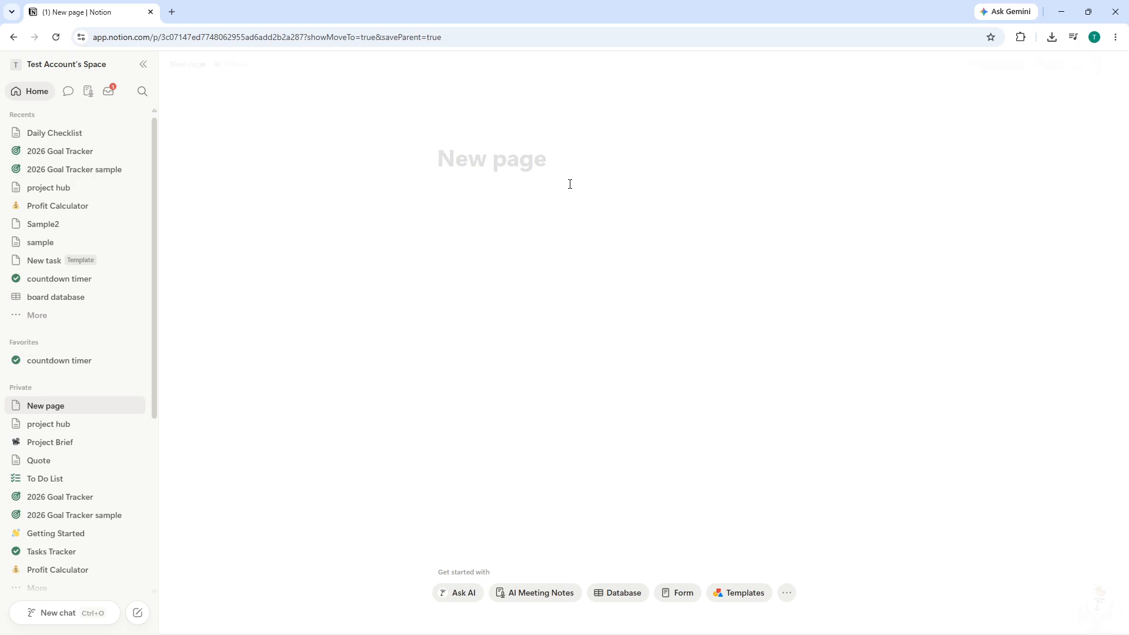
type("Acme Portal")
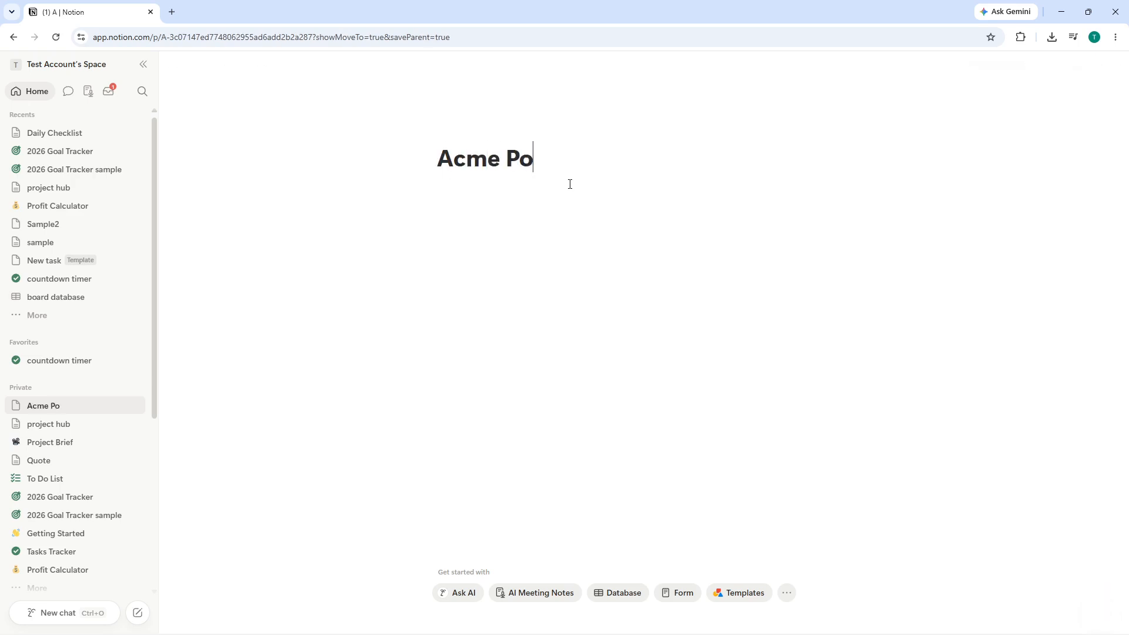
key("Return")
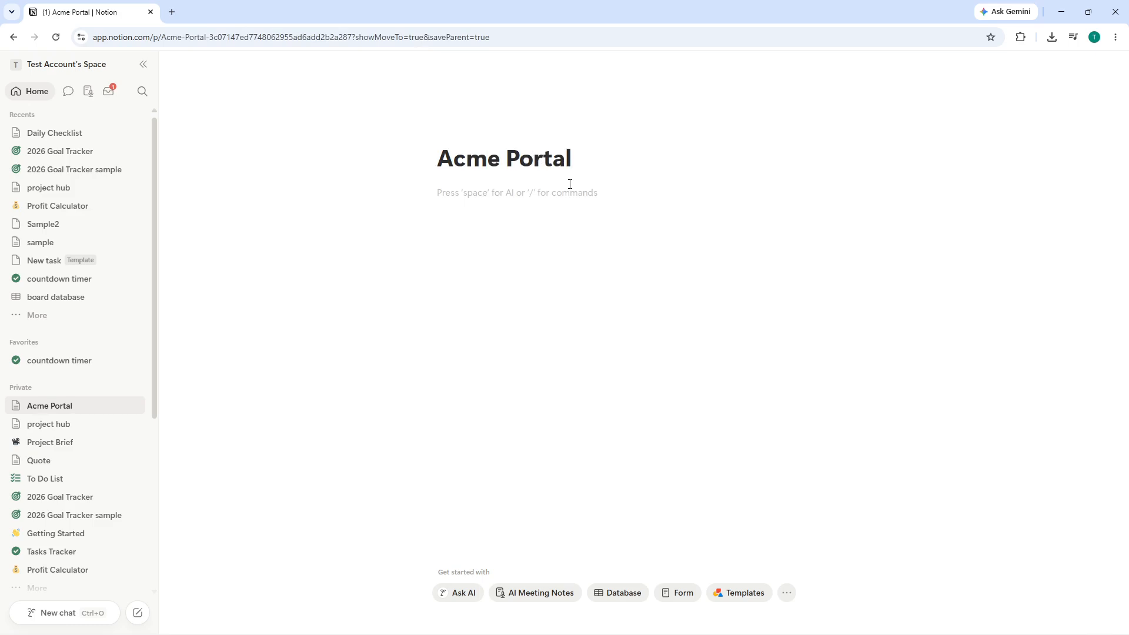
Insert a linked view of the existing Tasks Tracker data source below the page title, keeping its default board view
type("/lonke")
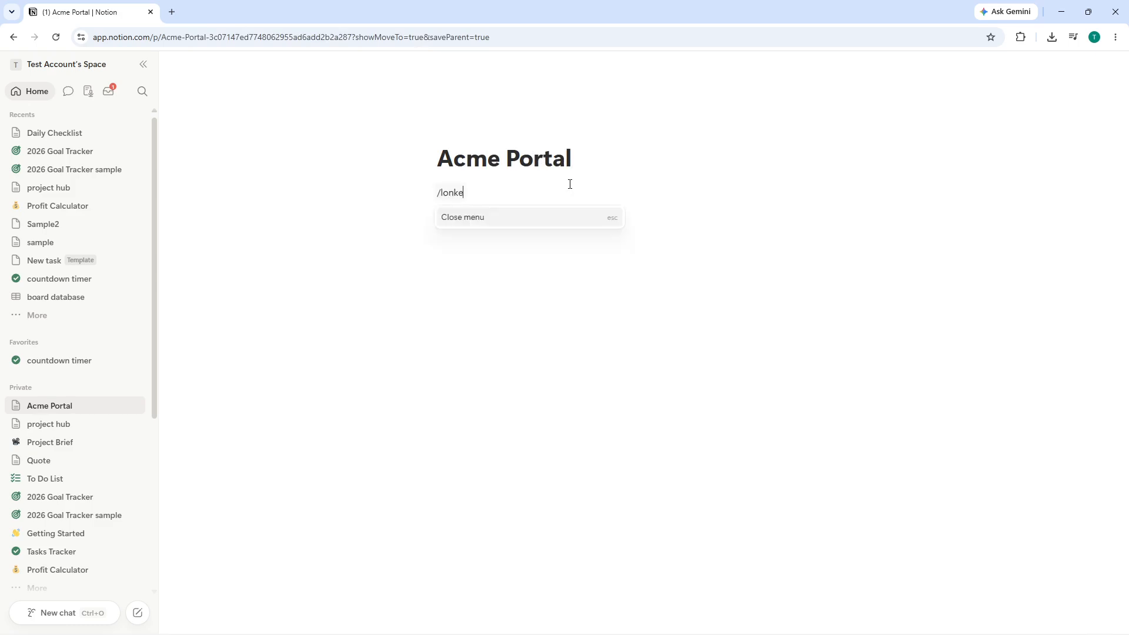
key("BackSpace")
key("BackSpace")
key("BackSpace")
type("lion")
key("BackSpace")
key("BackSpace")
type("inked")
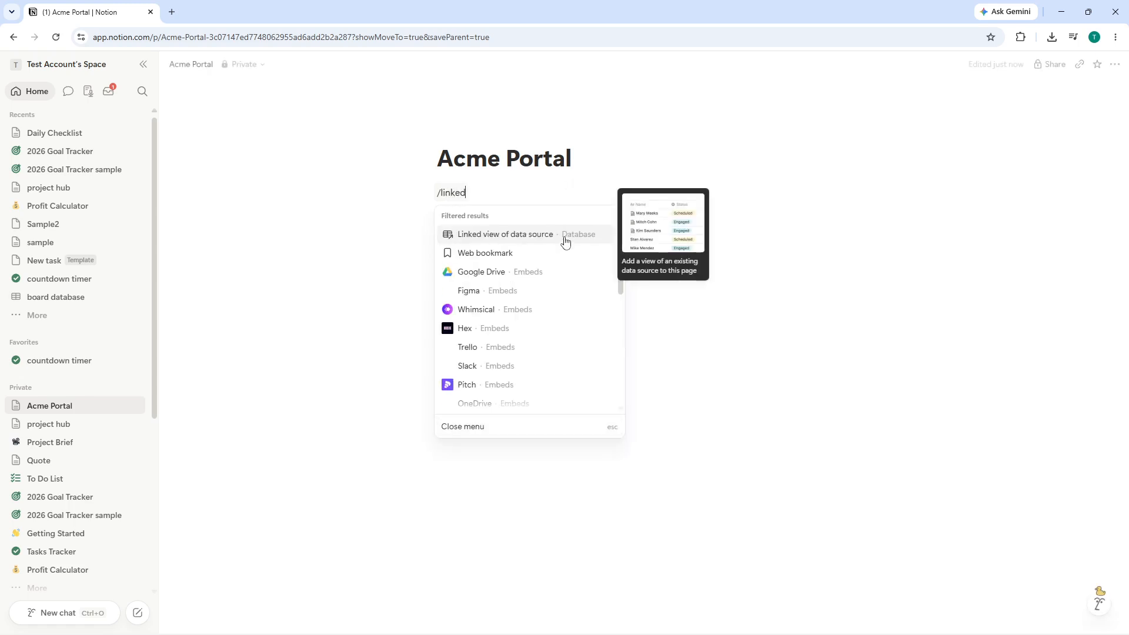
key("Return")
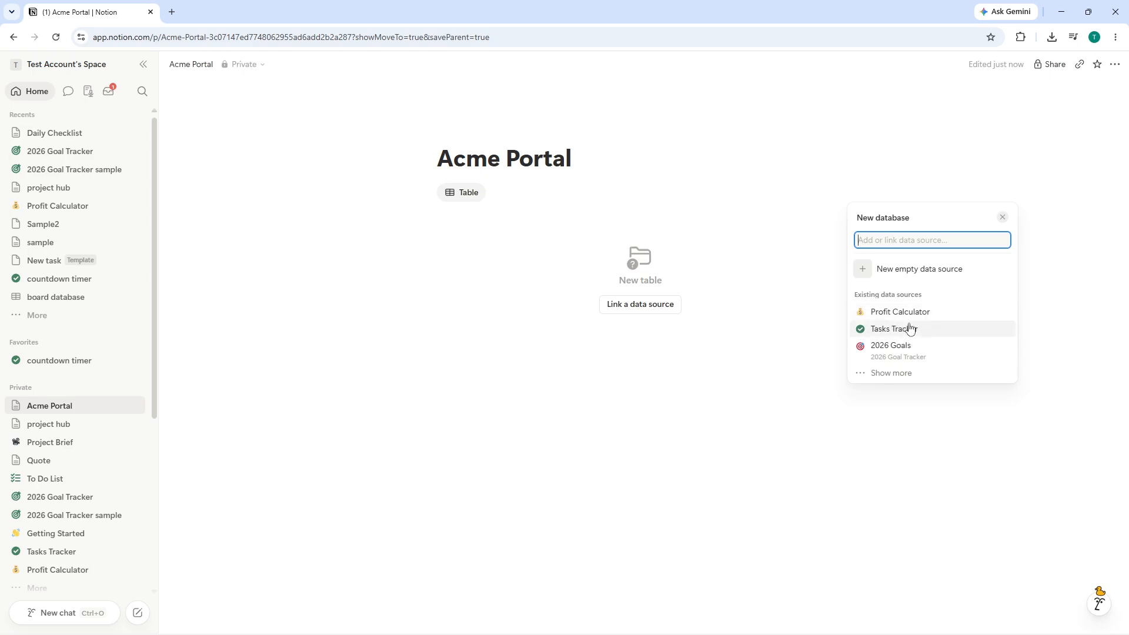
left_click(911, 330)
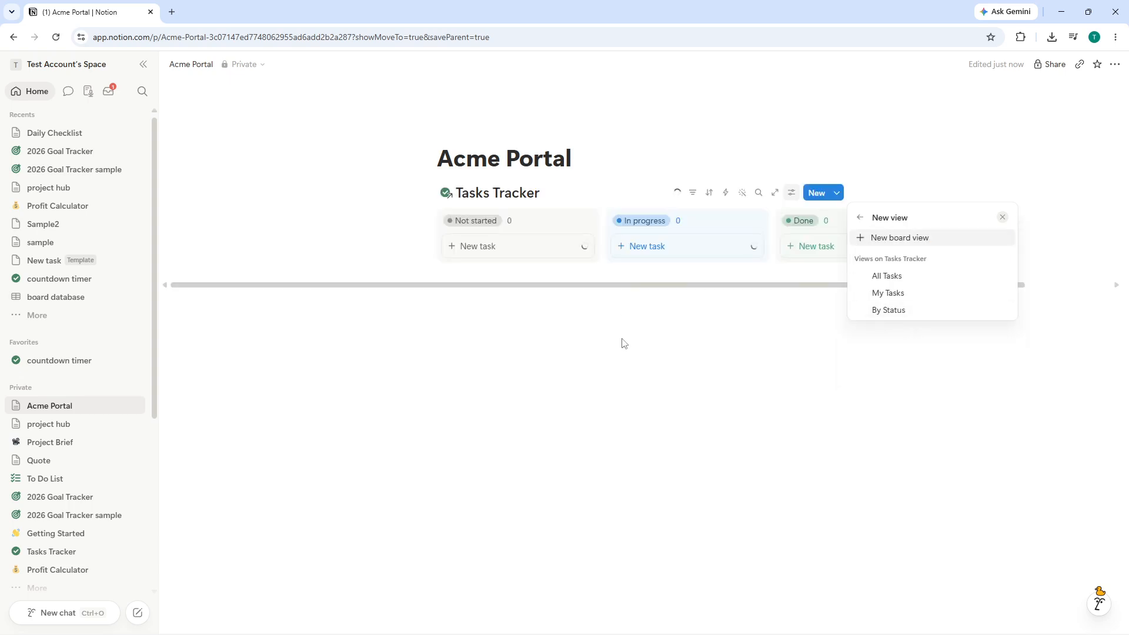
left_click(723, 412)
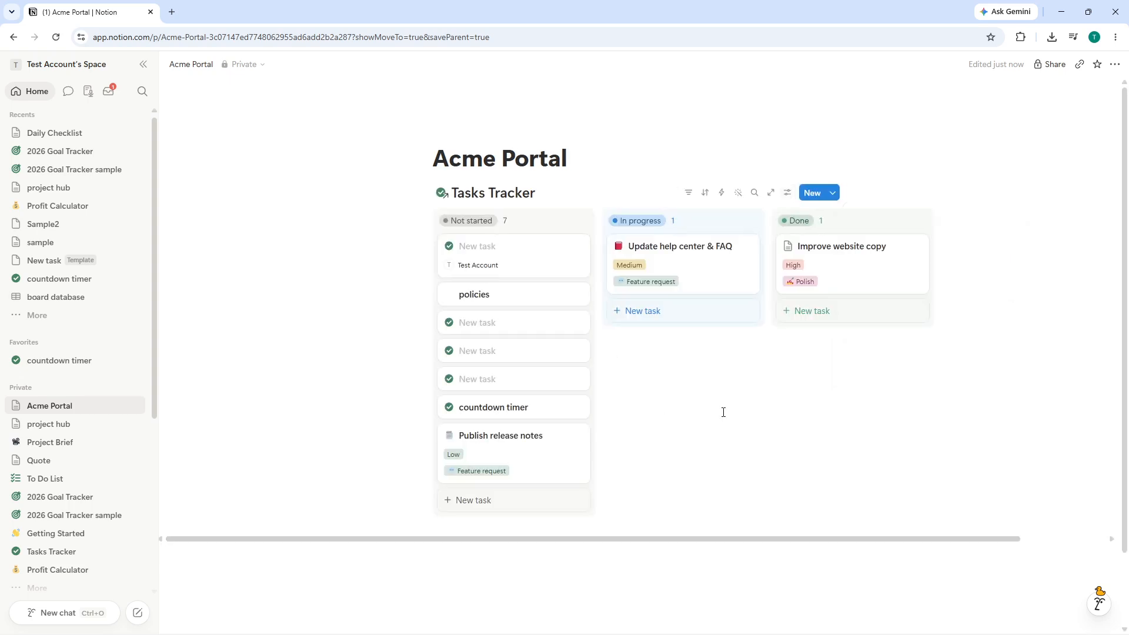
Filter the Tasks Tracker board to tasks whose Assignee contains Test Account
scroll(630, 329, "down", 1)
scroll(623, 277, "up", 1)
left_click(694, 200)
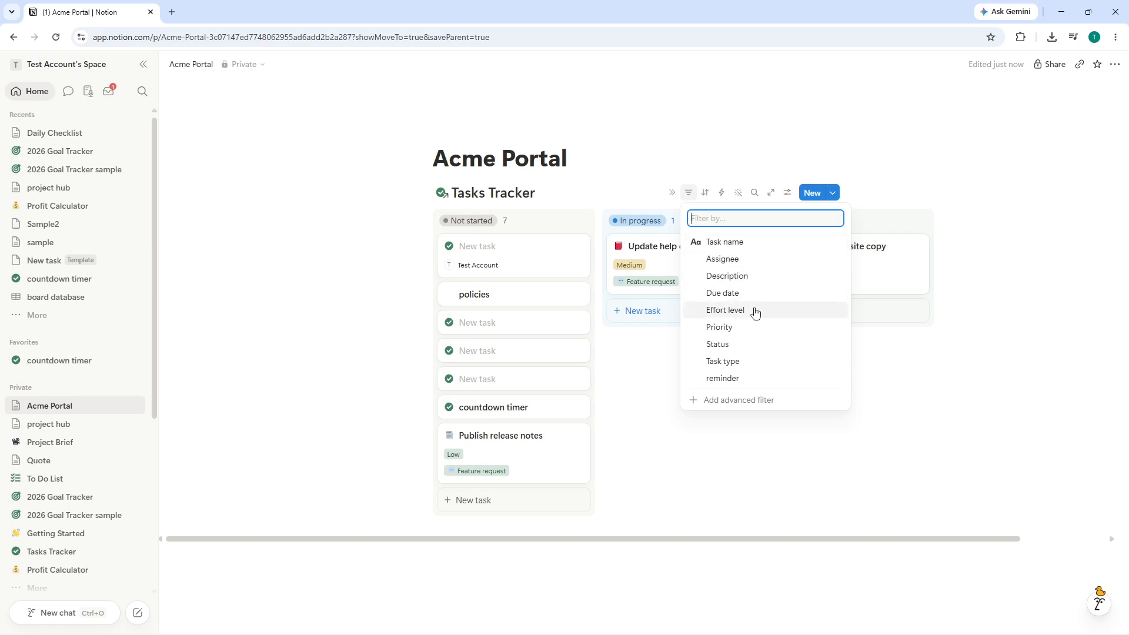
left_click(746, 259)
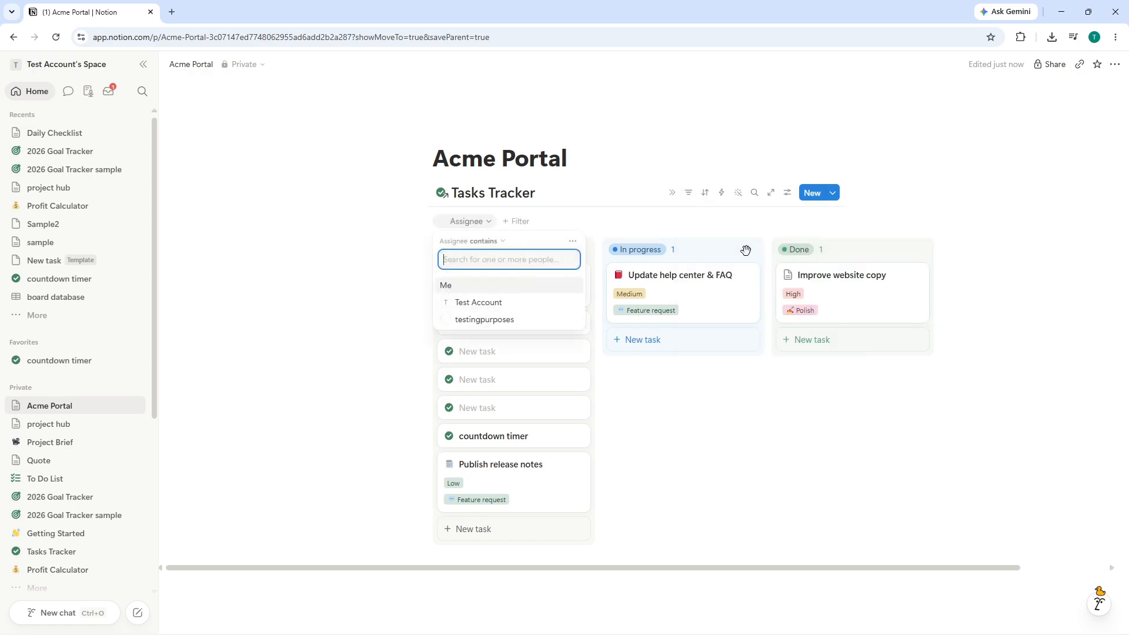
left_click(509, 302)
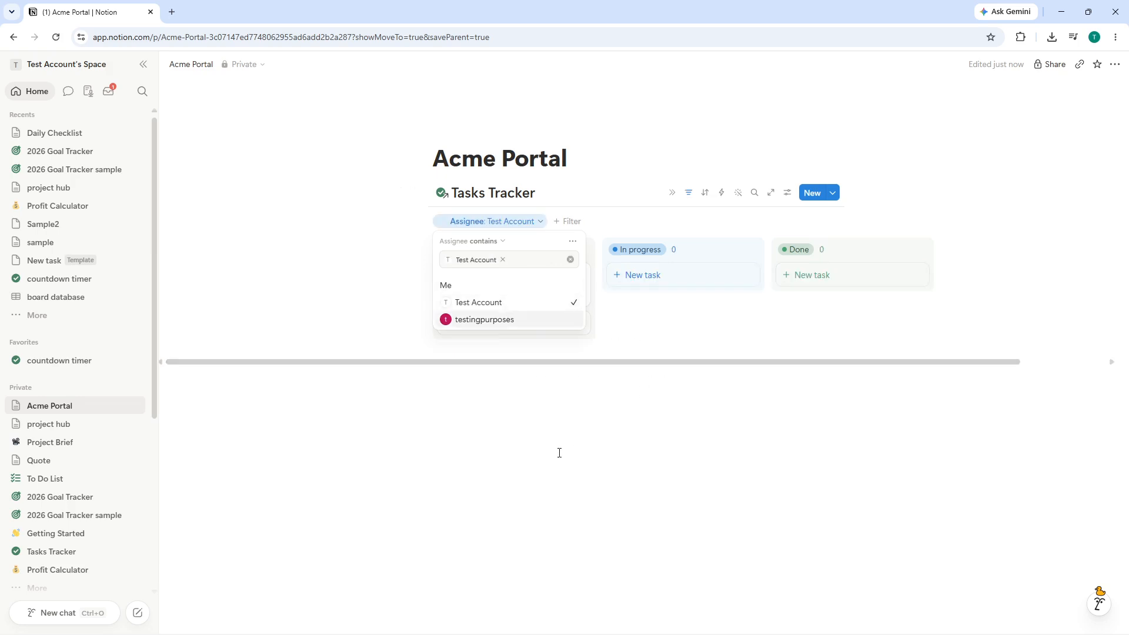
left_click(357, 296)
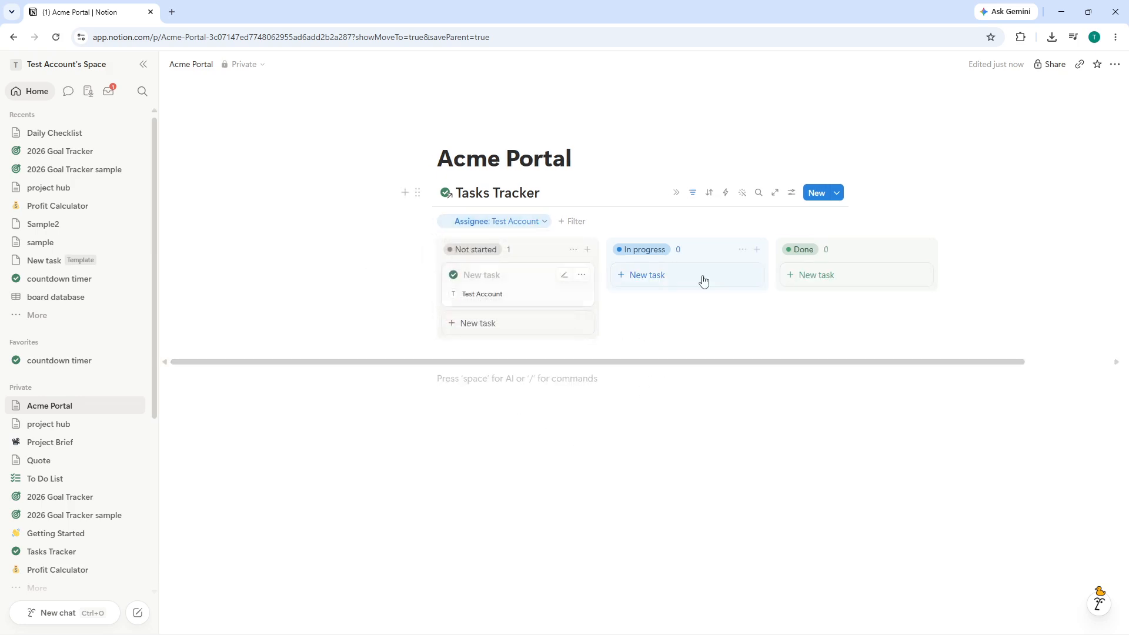
Add a task named "sample" to both the In progress and Done columns of the board
left_click(667, 279)
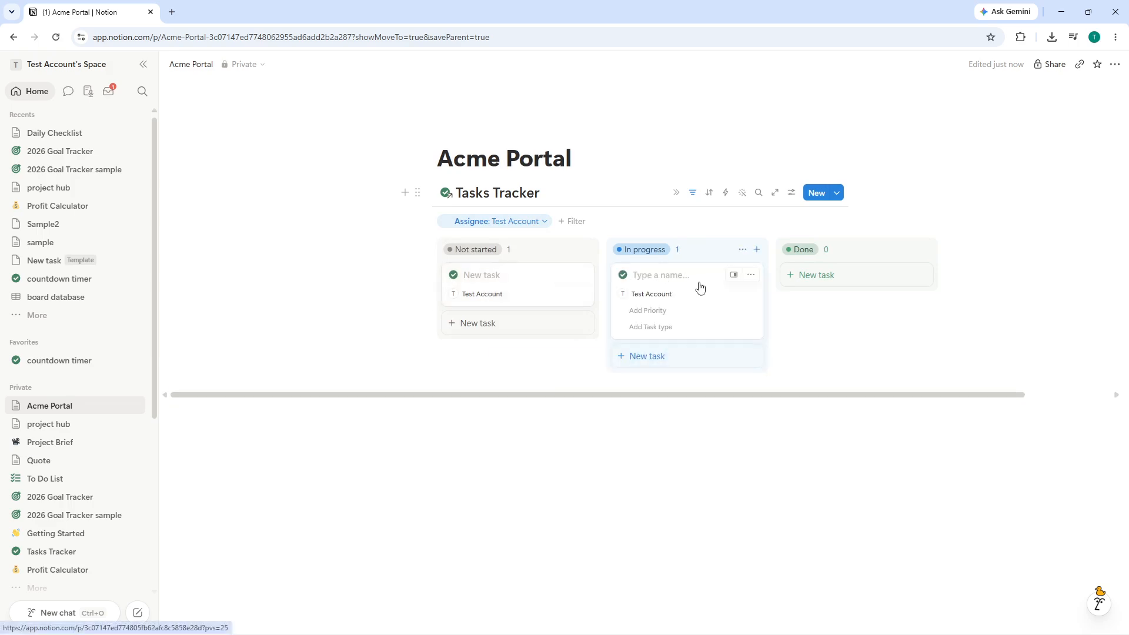
type("sample")
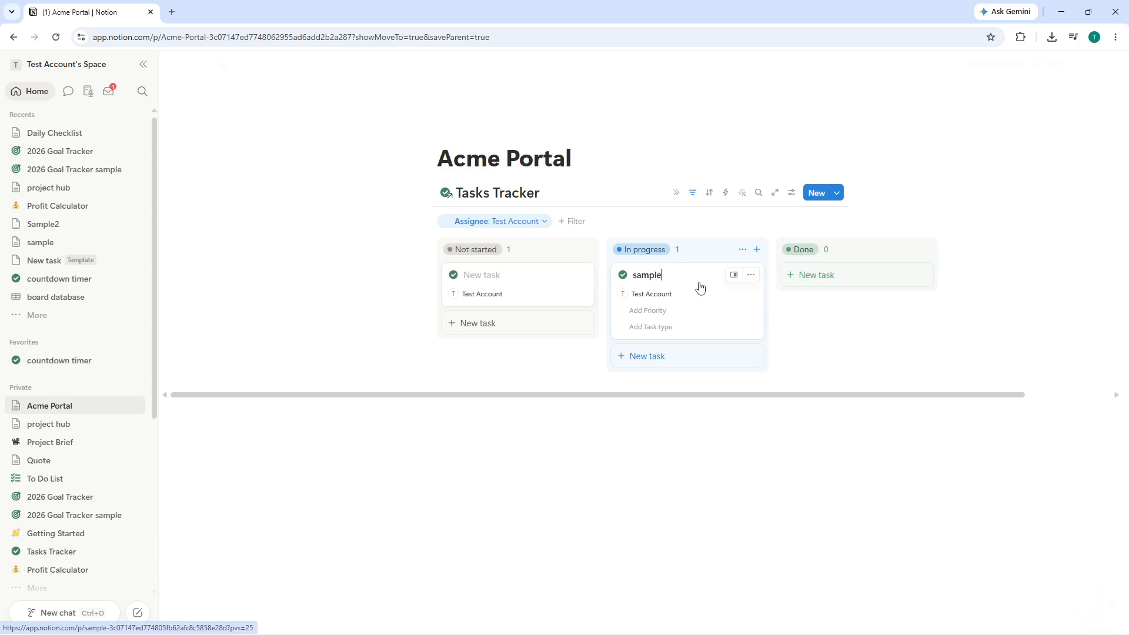
left_click(826, 277)
type("sa")
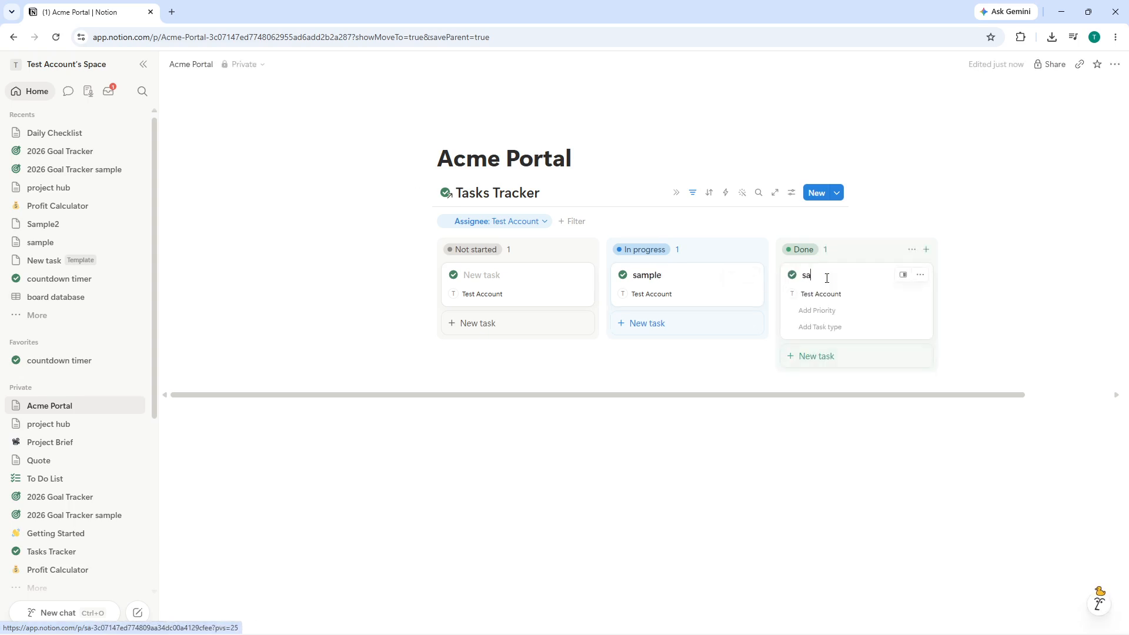
type("mple")
key("Return")
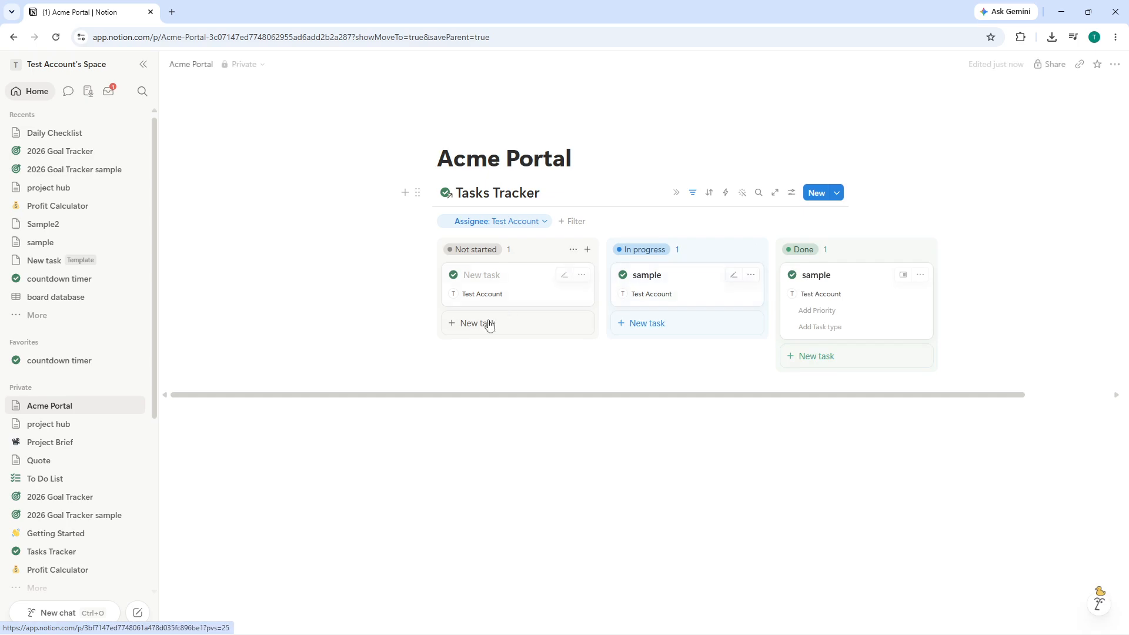
Name the untitled task in the Not started column "sample" and return to the board
left_click(489, 276)
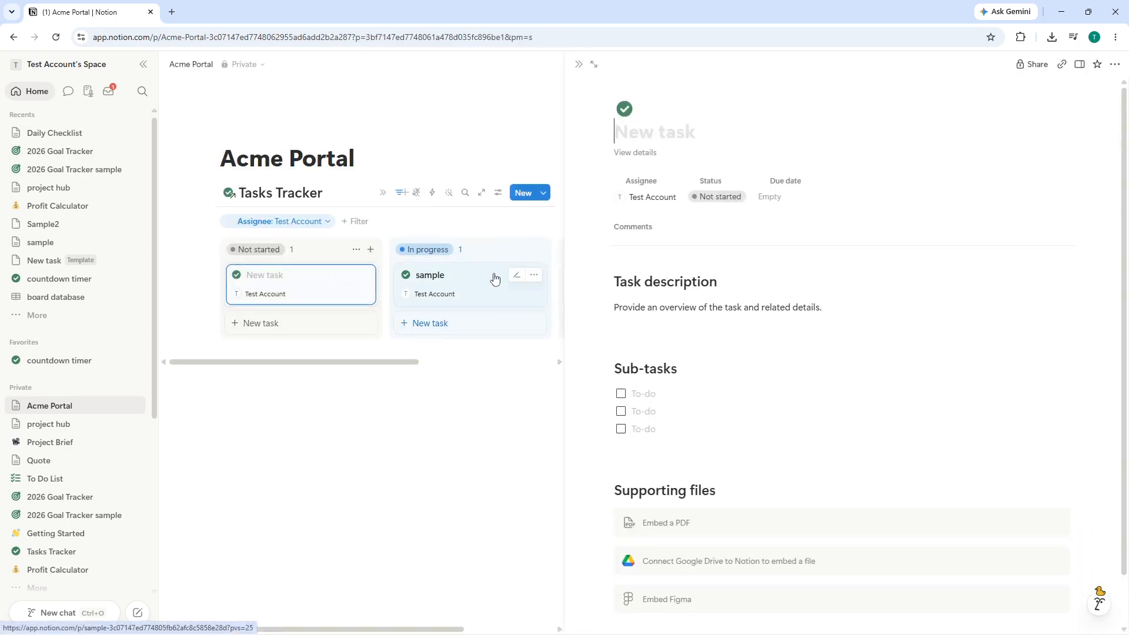
left_click(676, 132)
type("samn")
key("BackSpace")
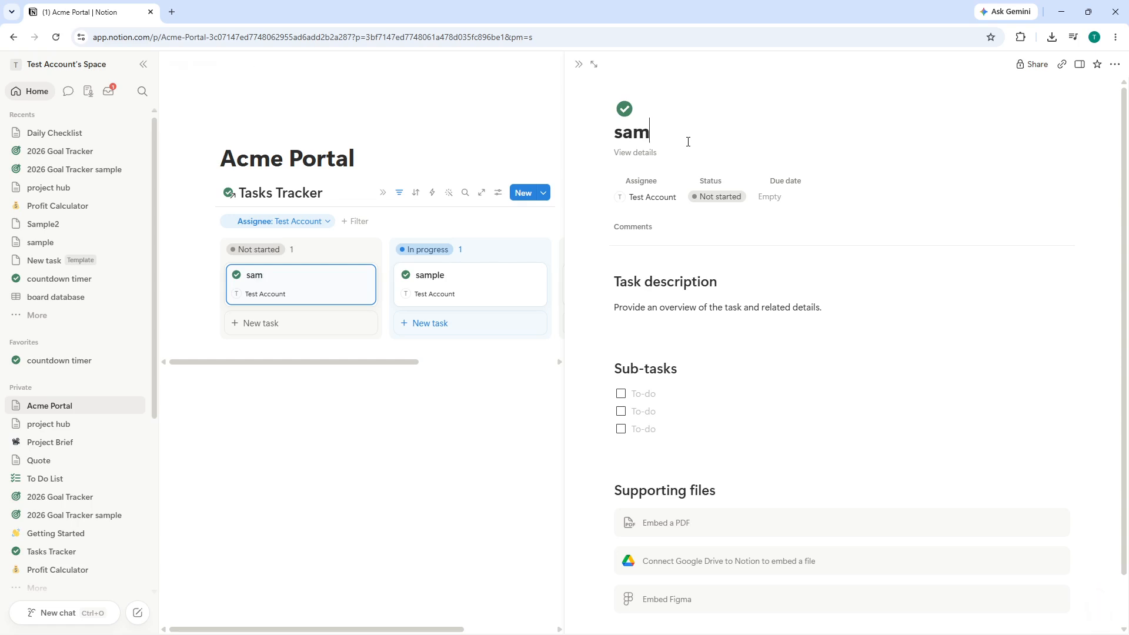
type("ple")
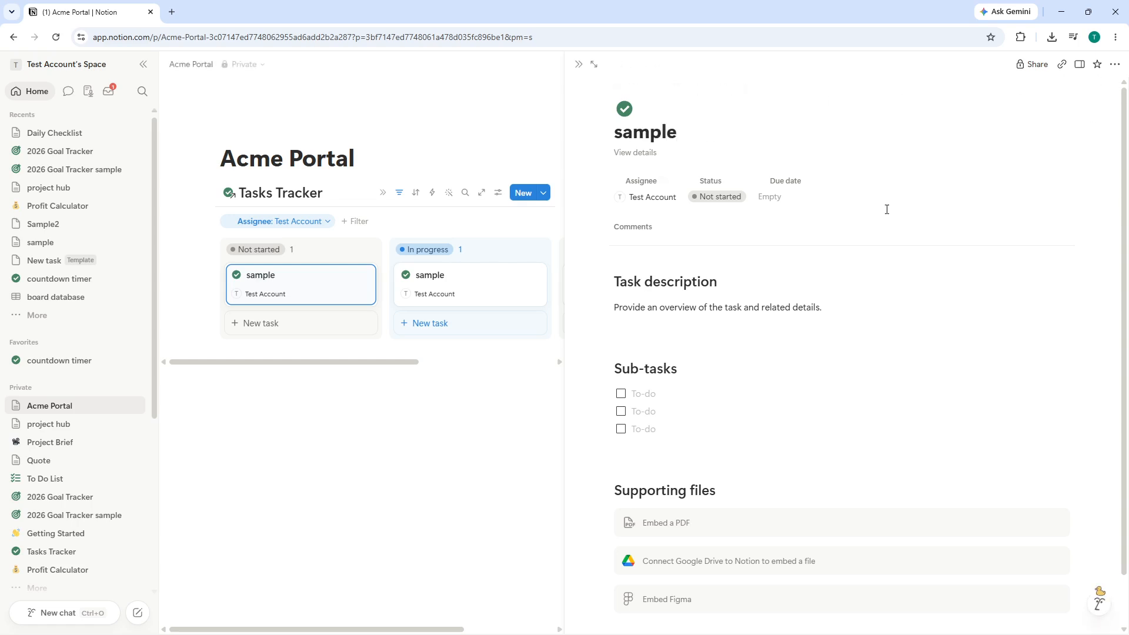
key("Return")
left_click(467, 513)
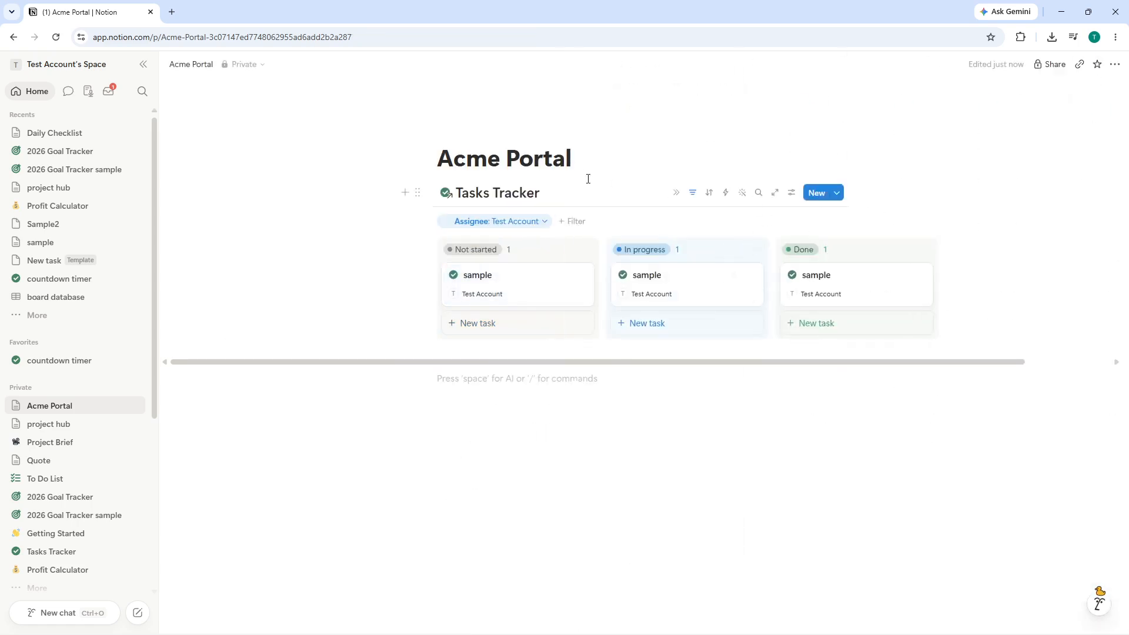
left_click(587, 147)
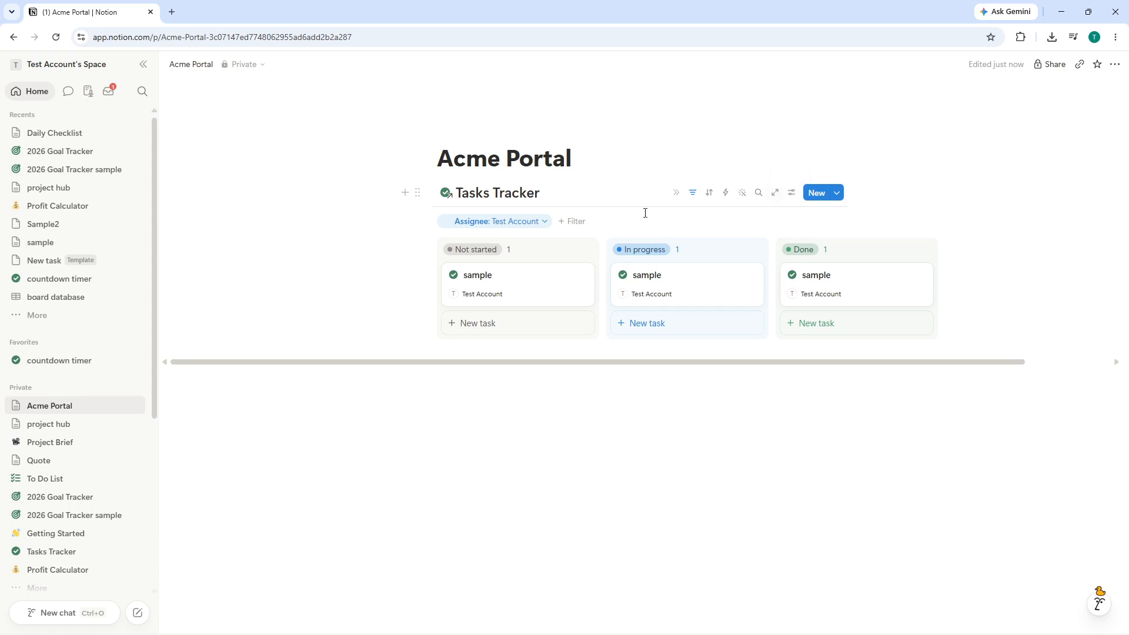
left_click(529, 224)
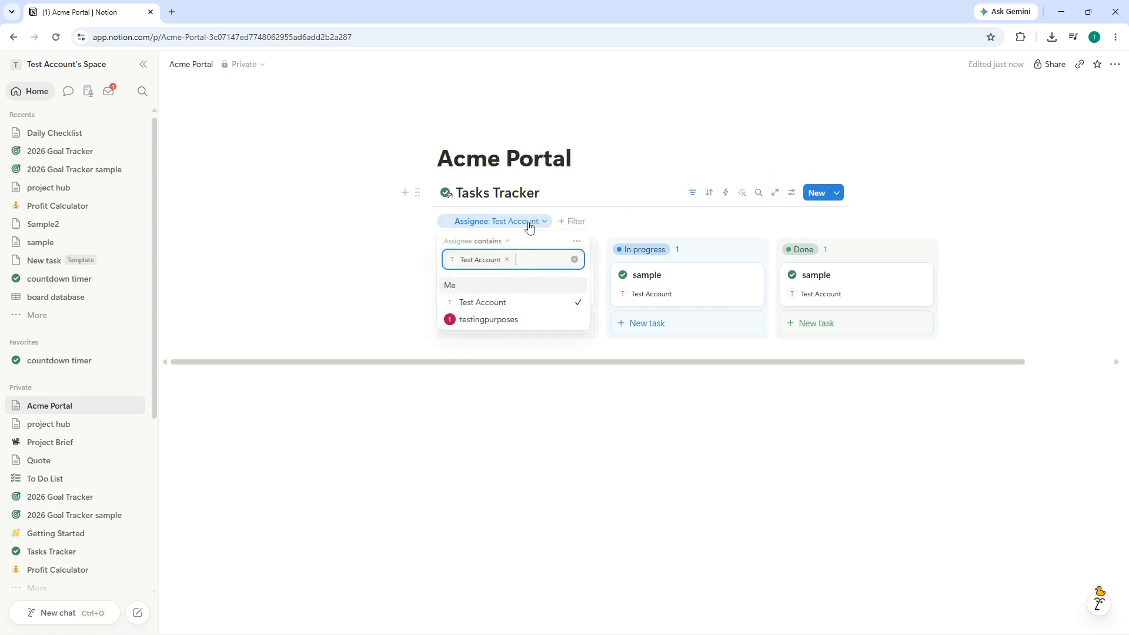
left_click(529, 226)
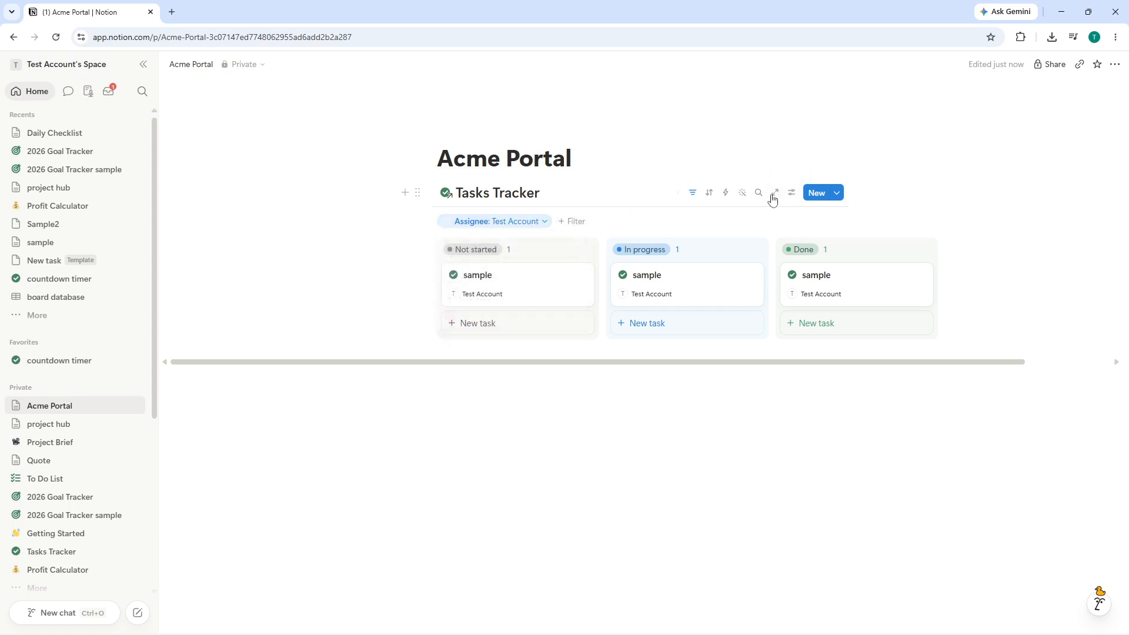
left_click(839, 195)
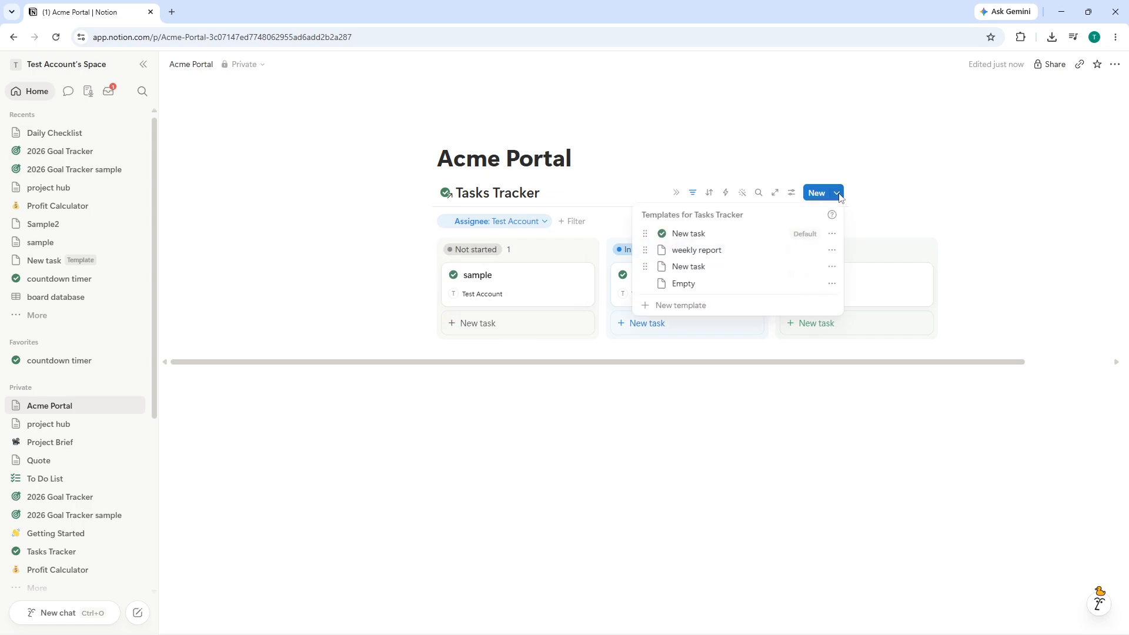
left_click(839, 196)
Copy the link to the Tasks Tracker board view and close its view settings
left_click(790, 197)
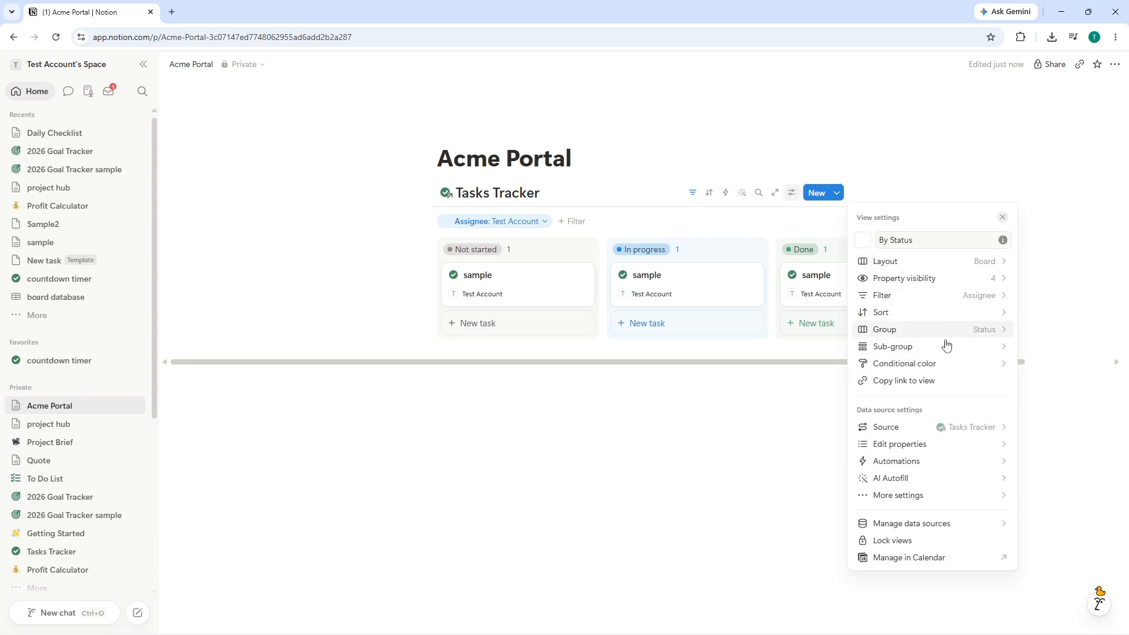
left_click(922, 393)
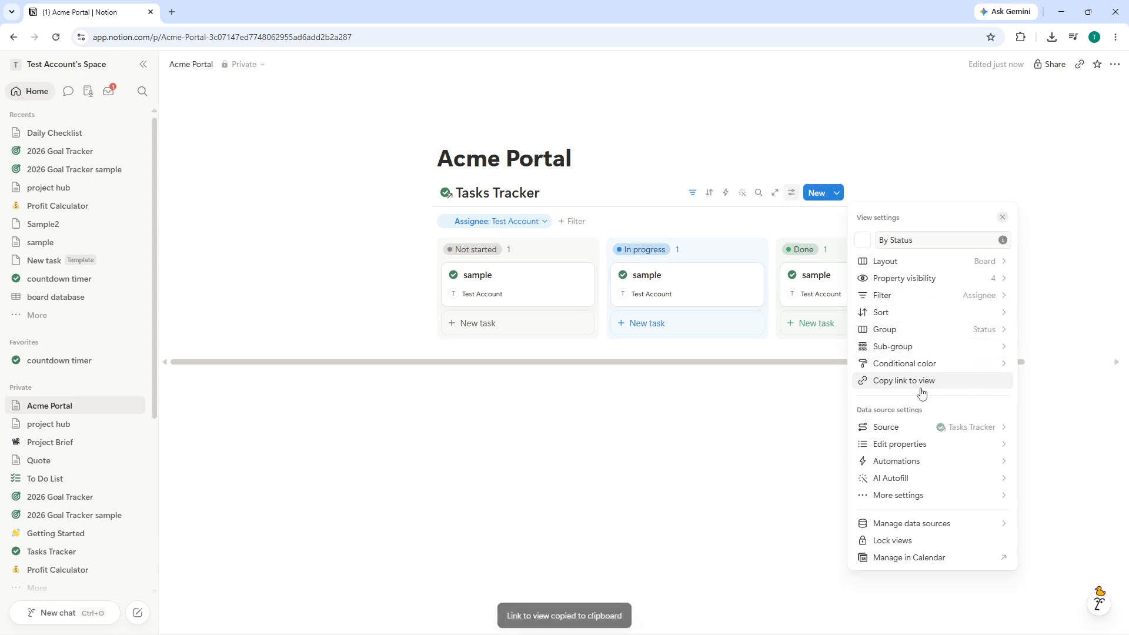
left_click(1054, 66)
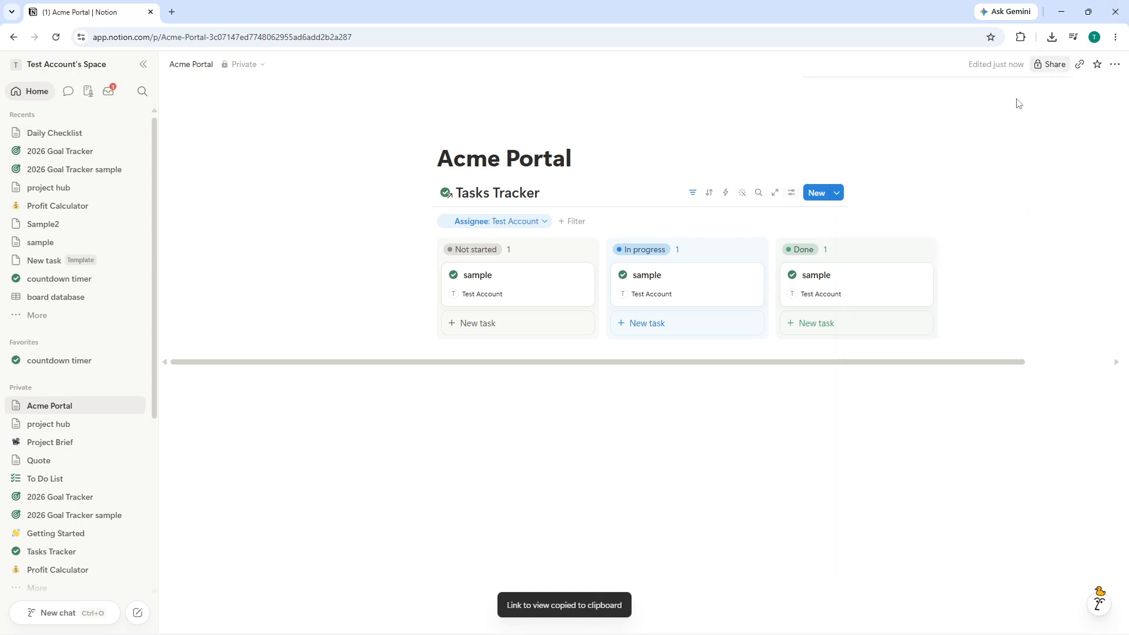
Set the page's general sharing access to "Anyone on the web with link"
left_click(1050, 65)
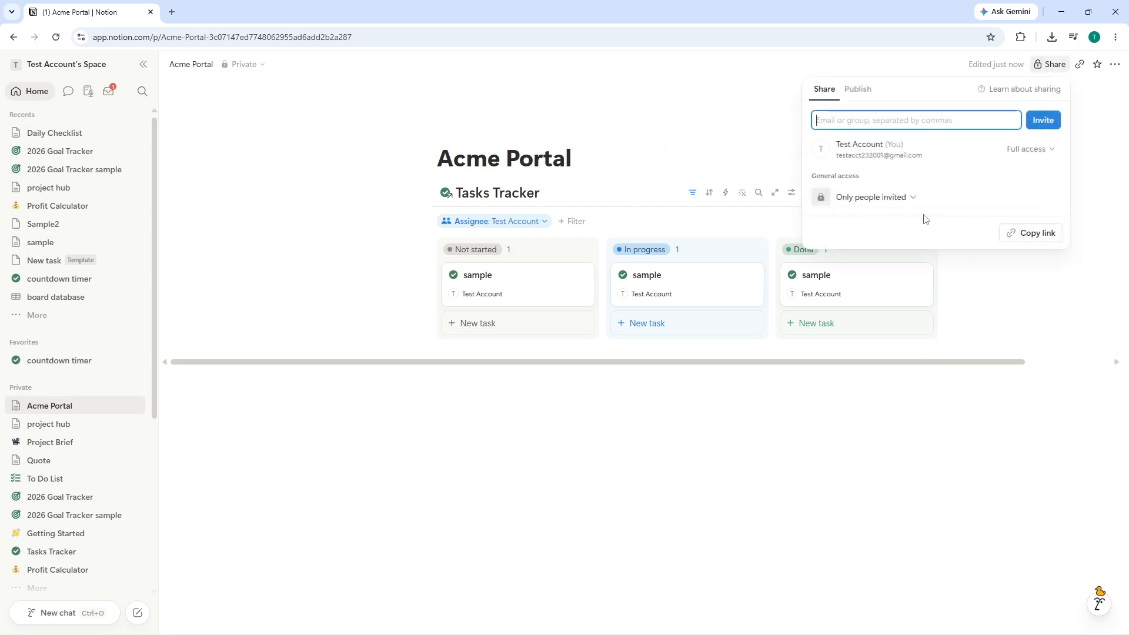
left_click(888, 197)
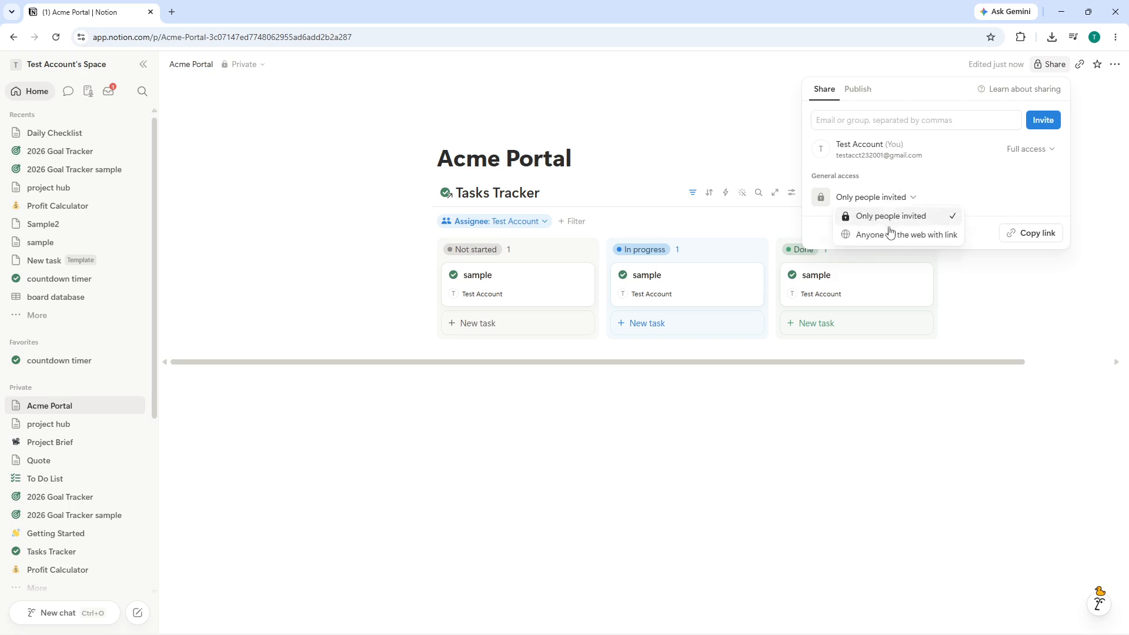
left_click(889, 234)
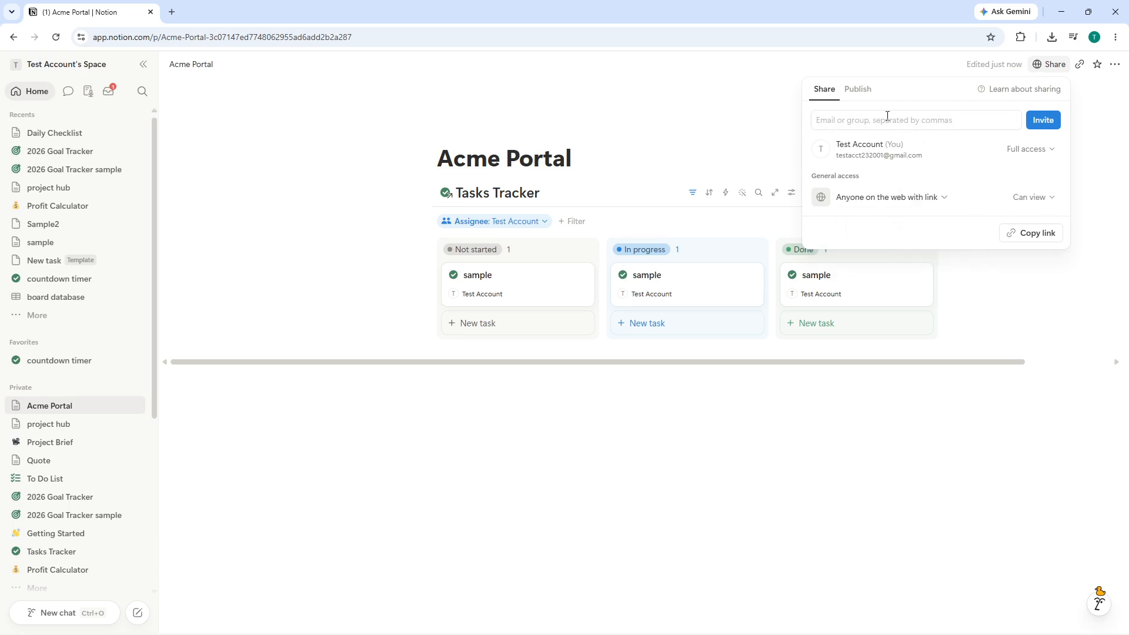
Invite the suggested guest to the page without upgrading them to member, and set their access to "Can view"
left_click(888, 116)
left_click(876, 226)
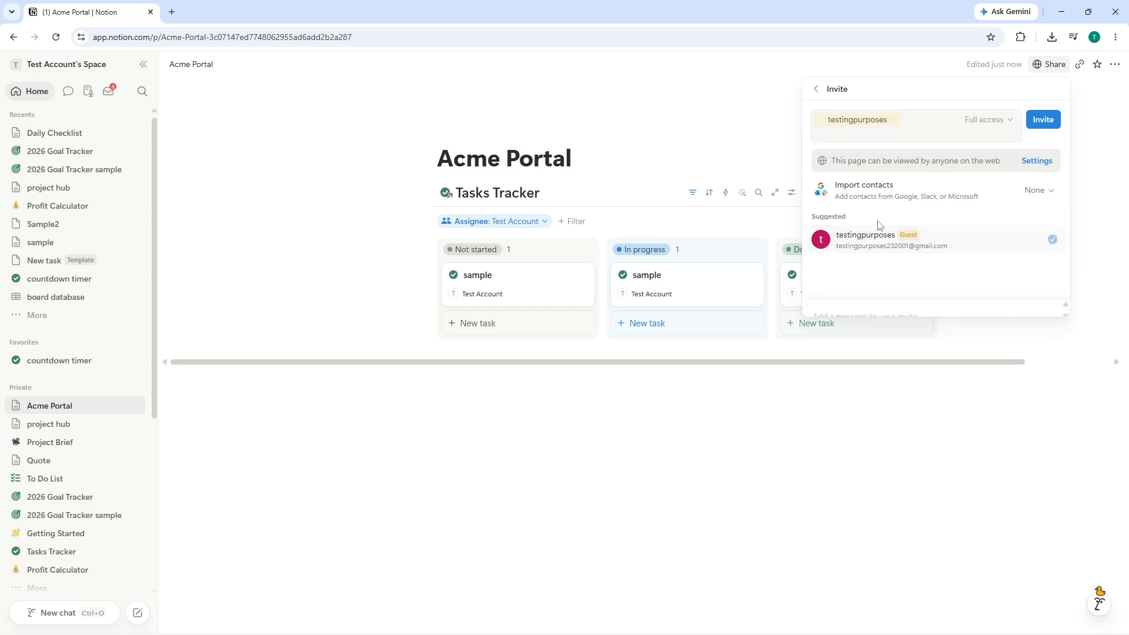
left_click(1043, 120)
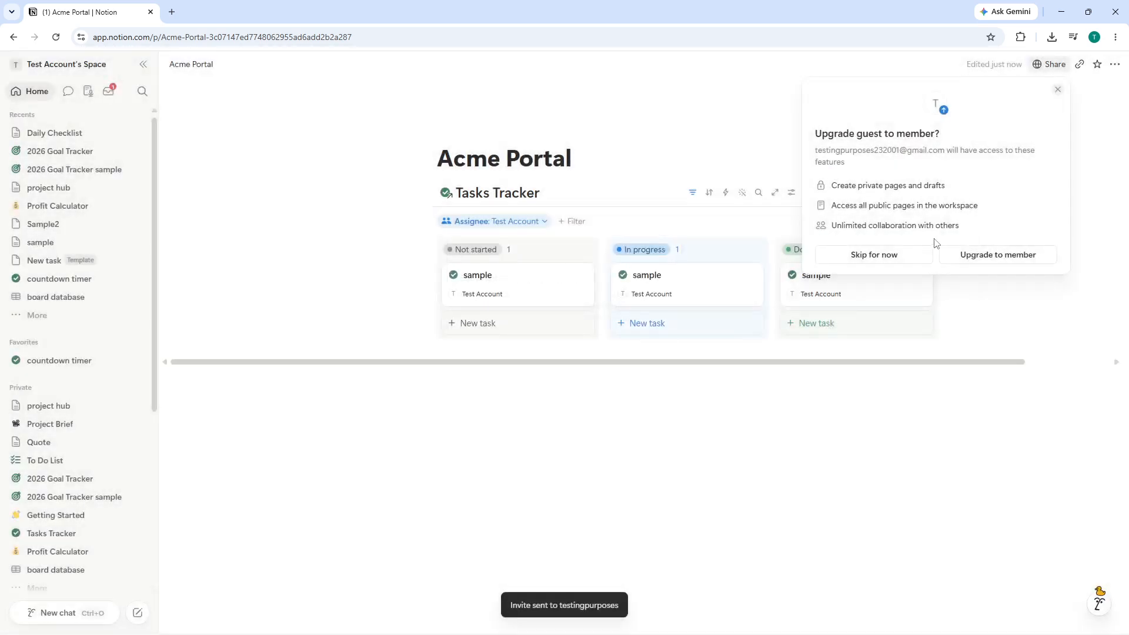
left_click(905, 255)
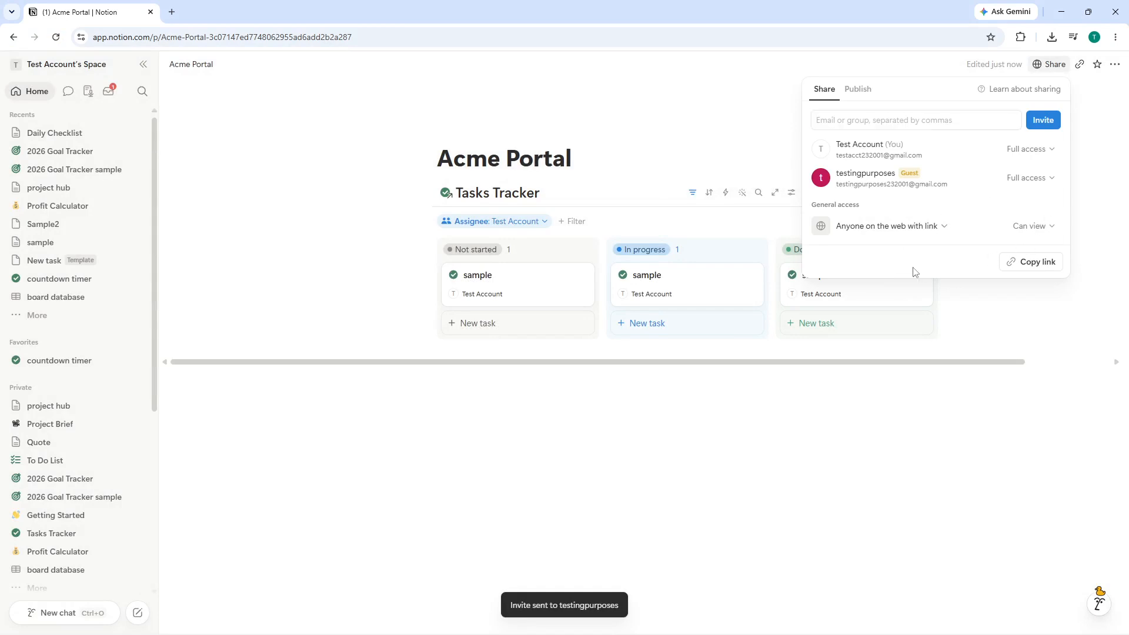
left_click(1039, 179)
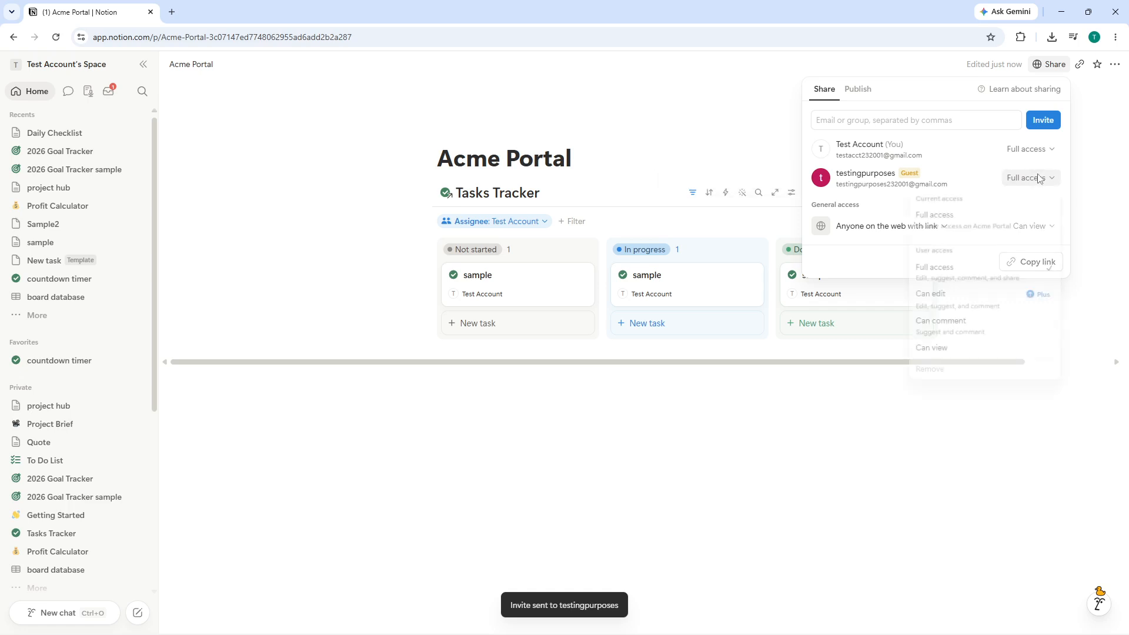
left_click(954, 350)
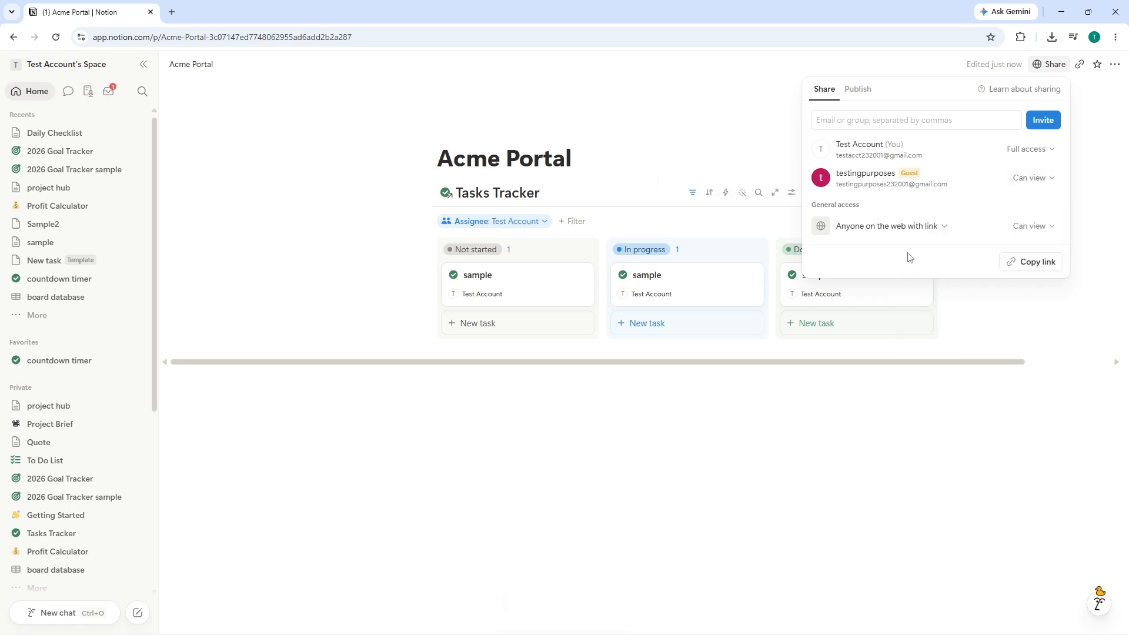
Copy the Acme Portal page's share link and open it in a new Incognito window
left_click(1037, 261)
left_click(640, 112)
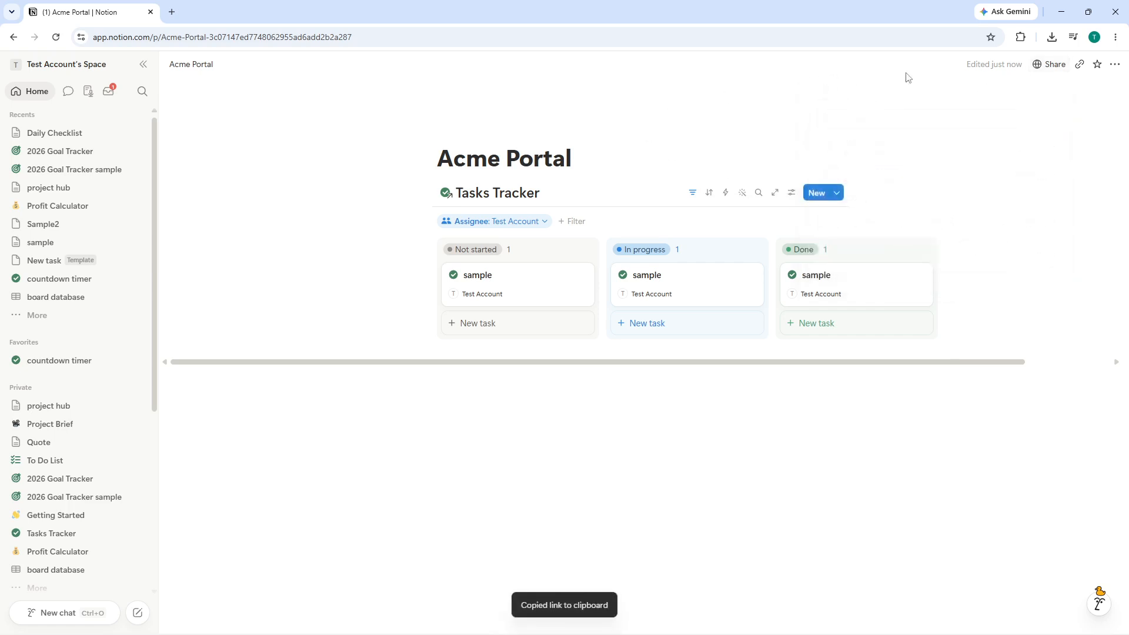
left_click(1116, 37)
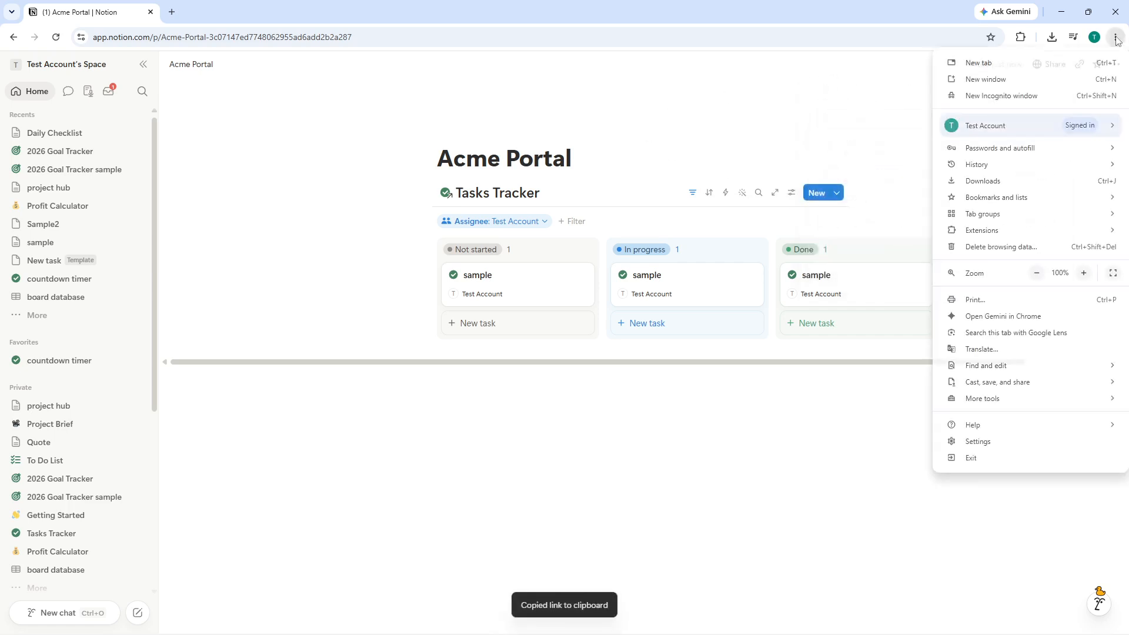
left_click(1001, 96)
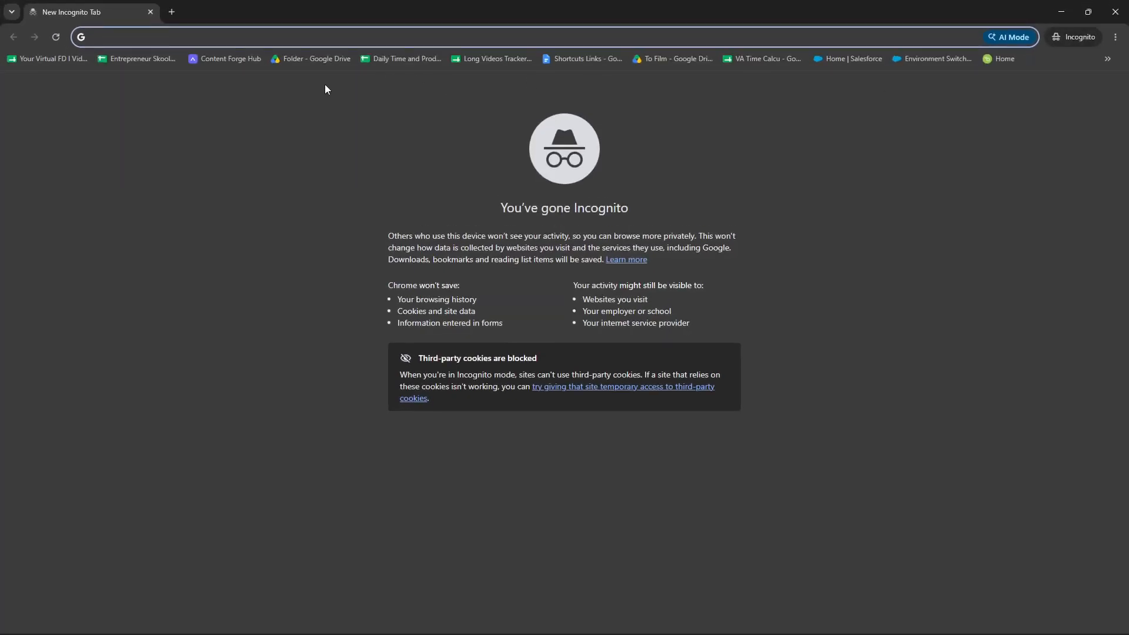
key("ctrl+v")
left_click(211, 62)
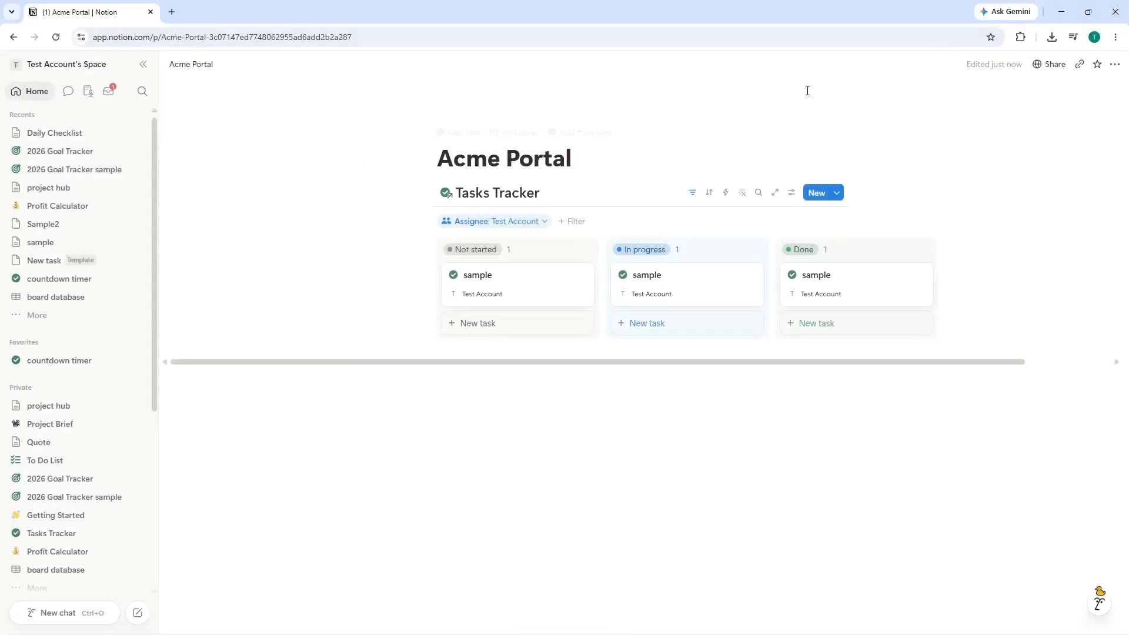
Review the guest's access level options in the Acme Portal page's sharing settings, then close them
left_click(1049, 64)
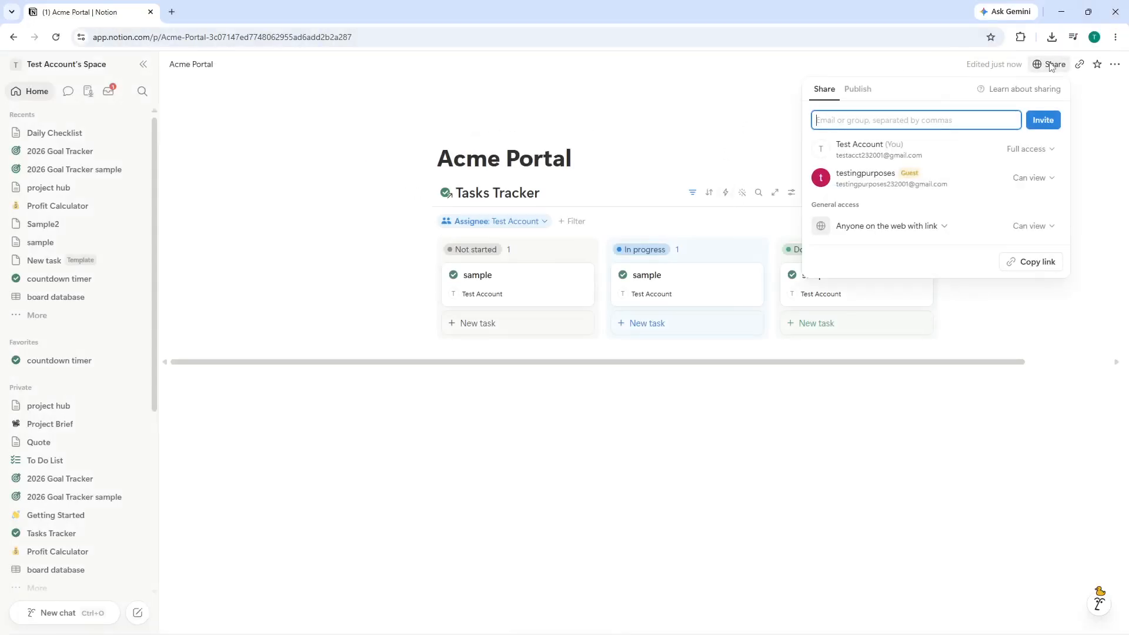
left_click(1029, 177)
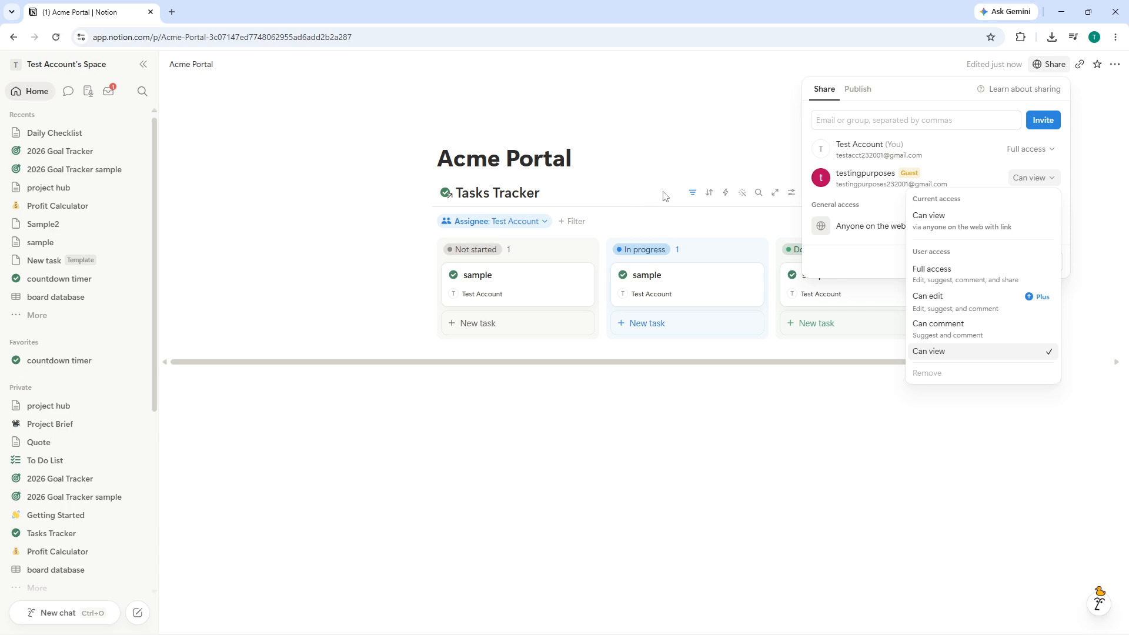
left_click(651, 172)
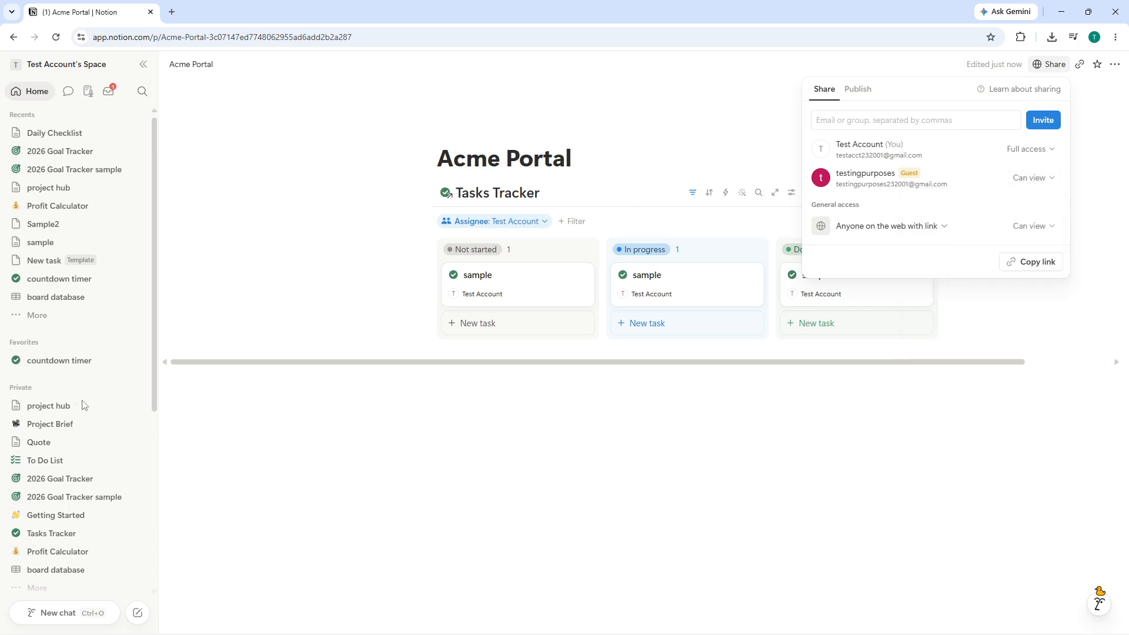
left_click(209, 436)
Look through the sidebar's page lists and view the page actions available for the shared Acme Portal page
scroll(80, 427, "down", 4)
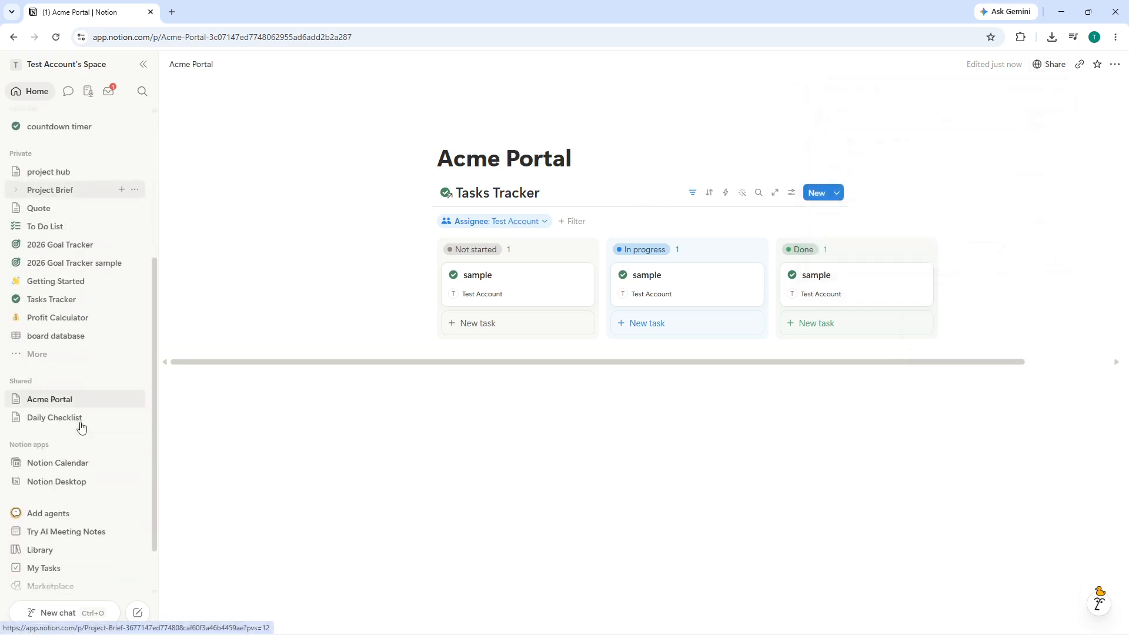
scroll(78, 353, "up", 4)
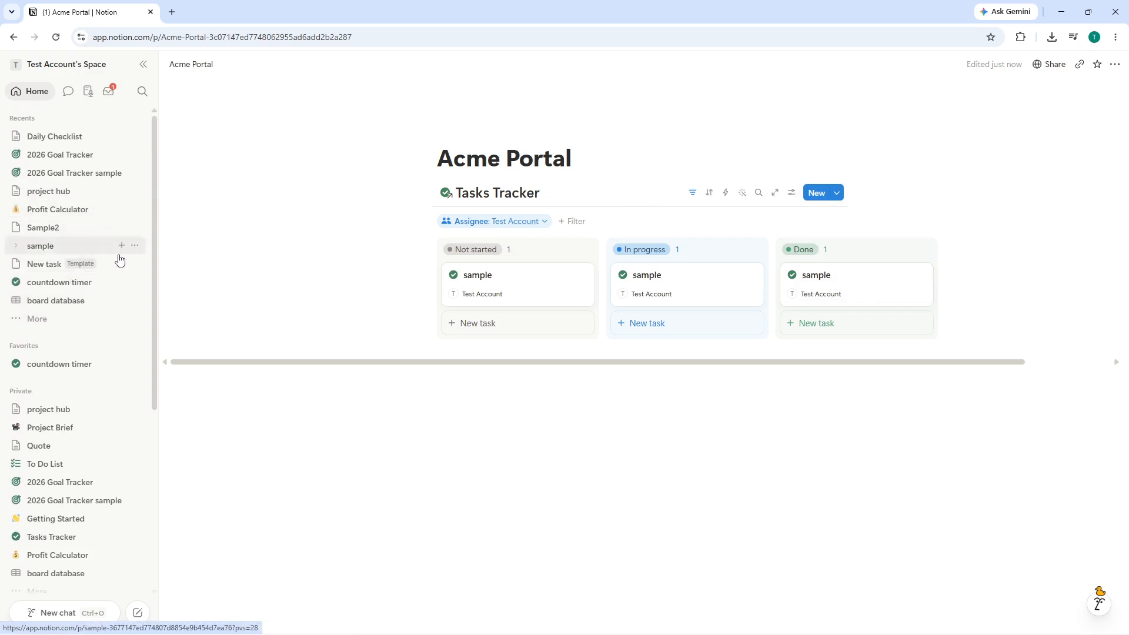
left_click(74, 320)
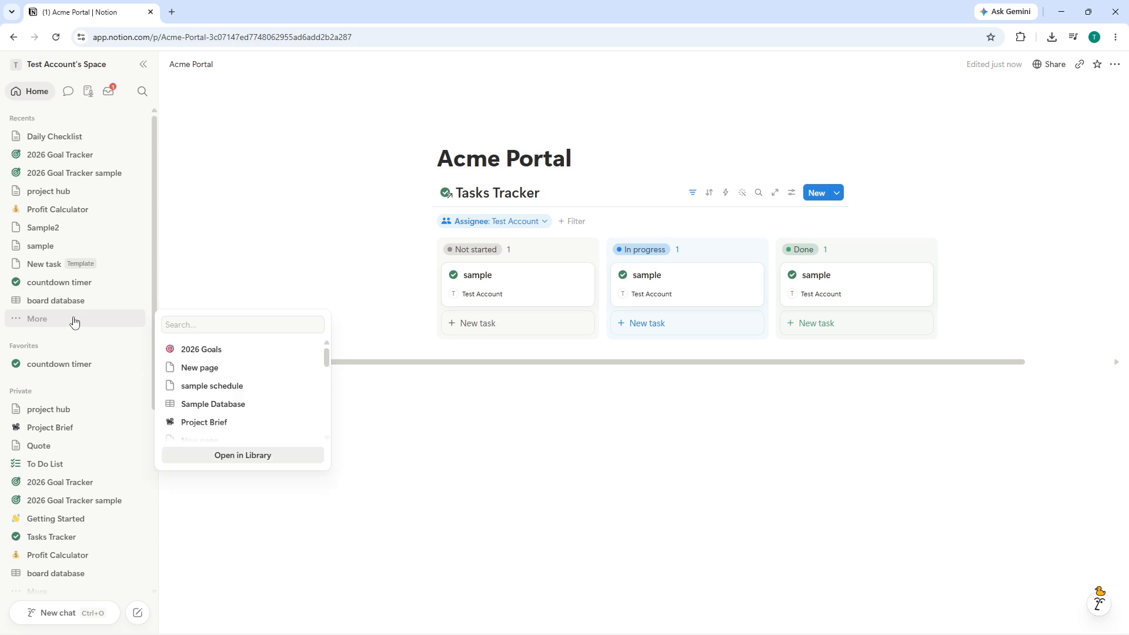
scroll(74, 320, "down", 5)
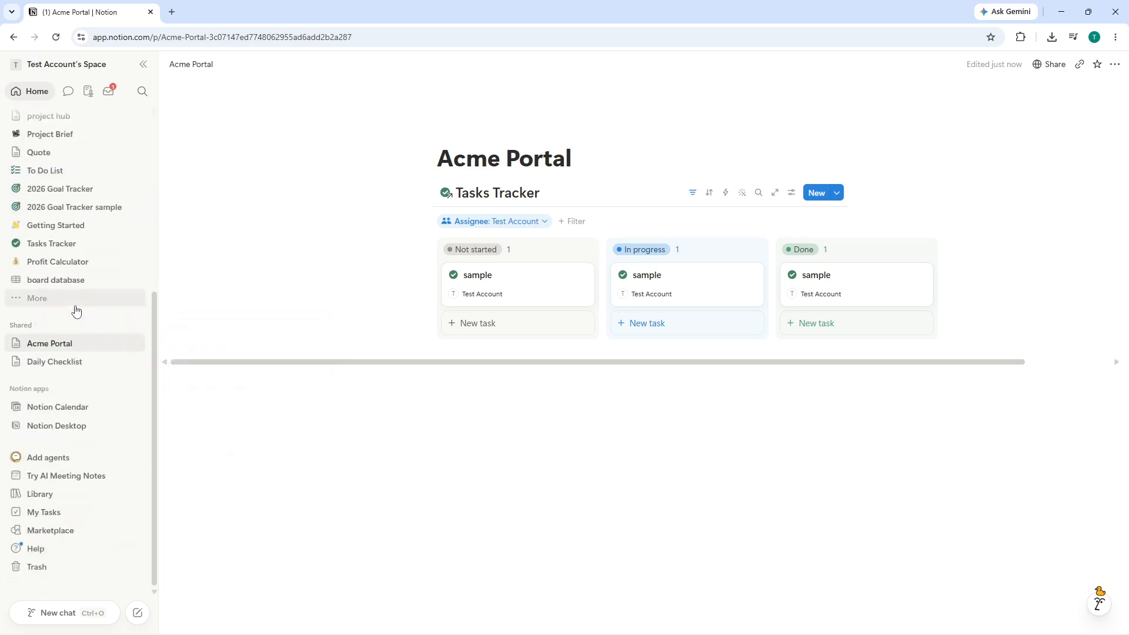
left_click(136, 345)
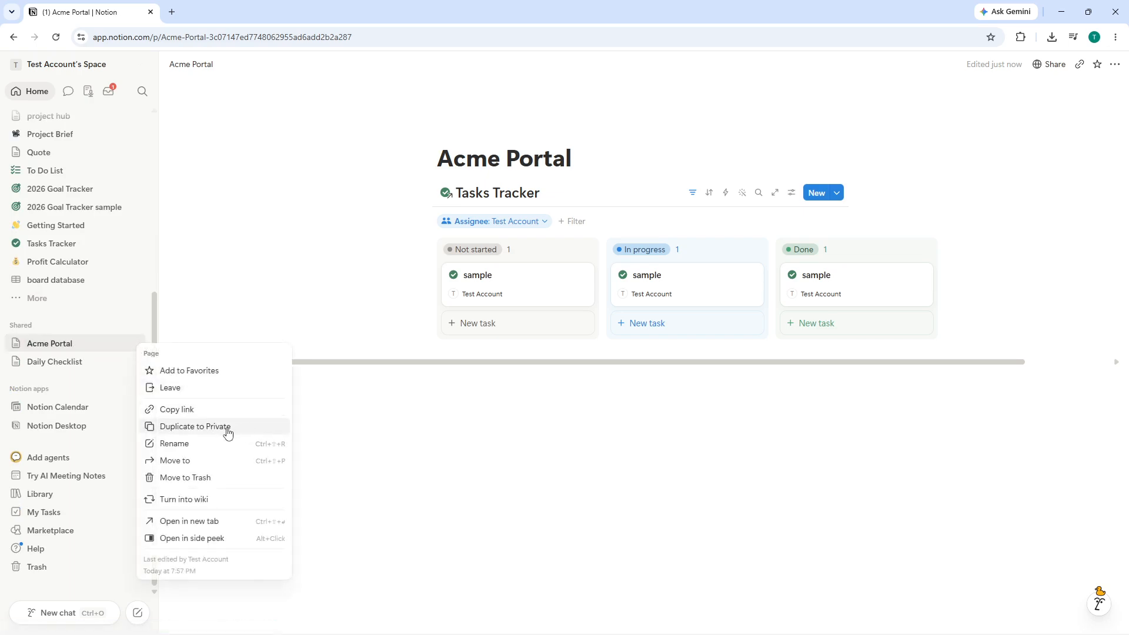
Review the permission and link expiry options for anyone on the web with the link, and close the sharing settings
left_click(1045, 65)
left_click(1045, 66)
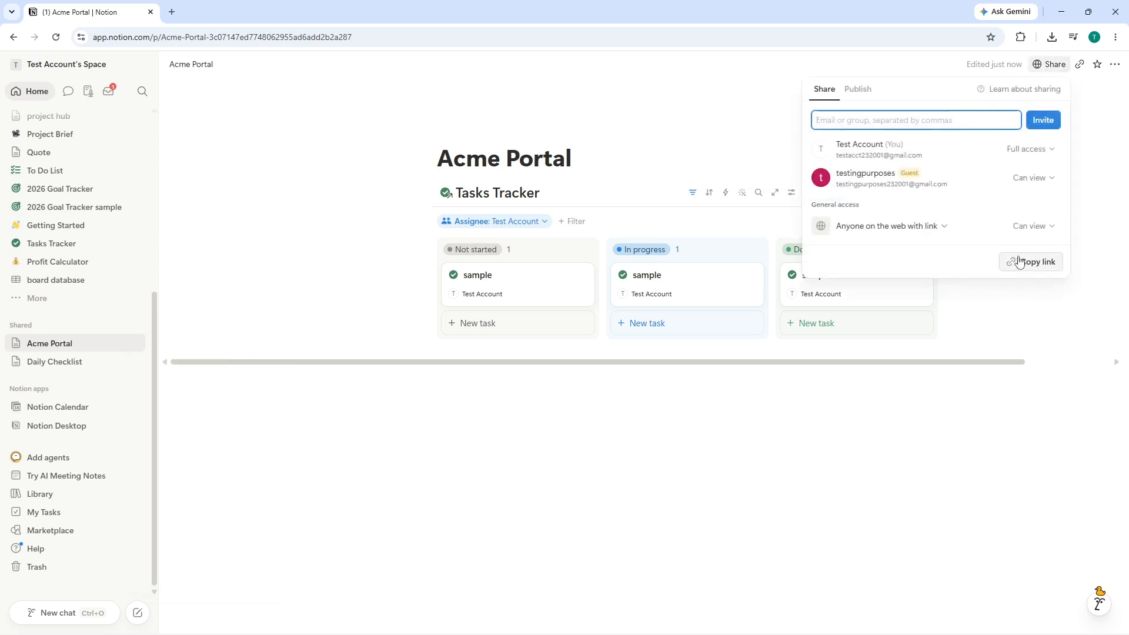
left_click(1031, 226)
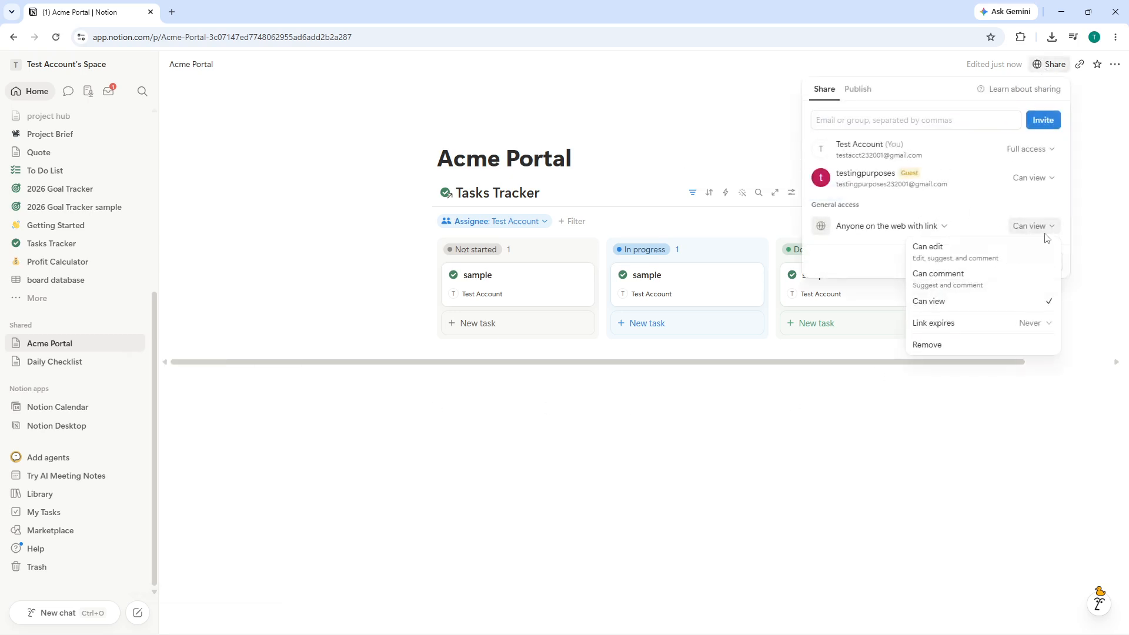
left_click(751, 463)
left_click(505, 448)
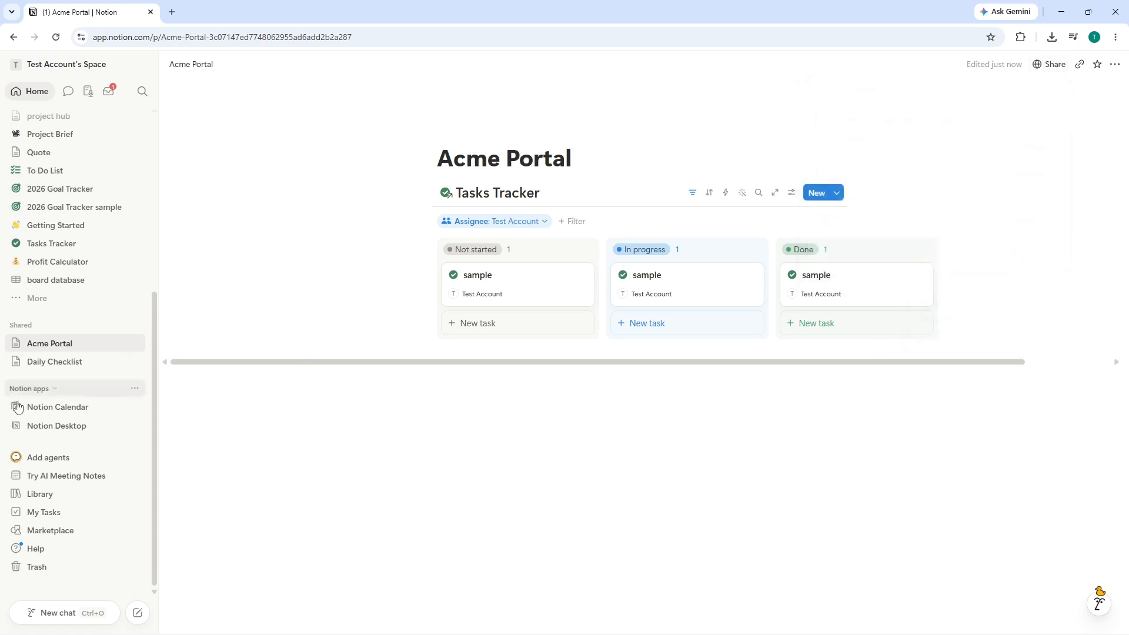